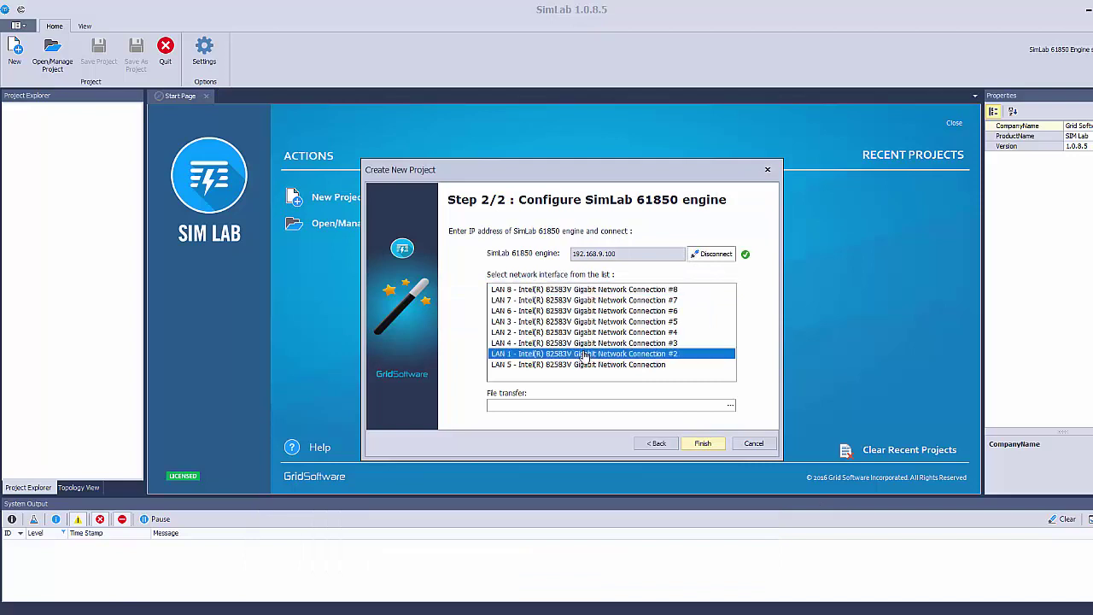
Finish creating the project and import the SCL file GS_SimLab_2007B-20161010-v005.scd with IEC 61850 Edition 2.
{"action": "left_click", "coordinate": [710, 443]}
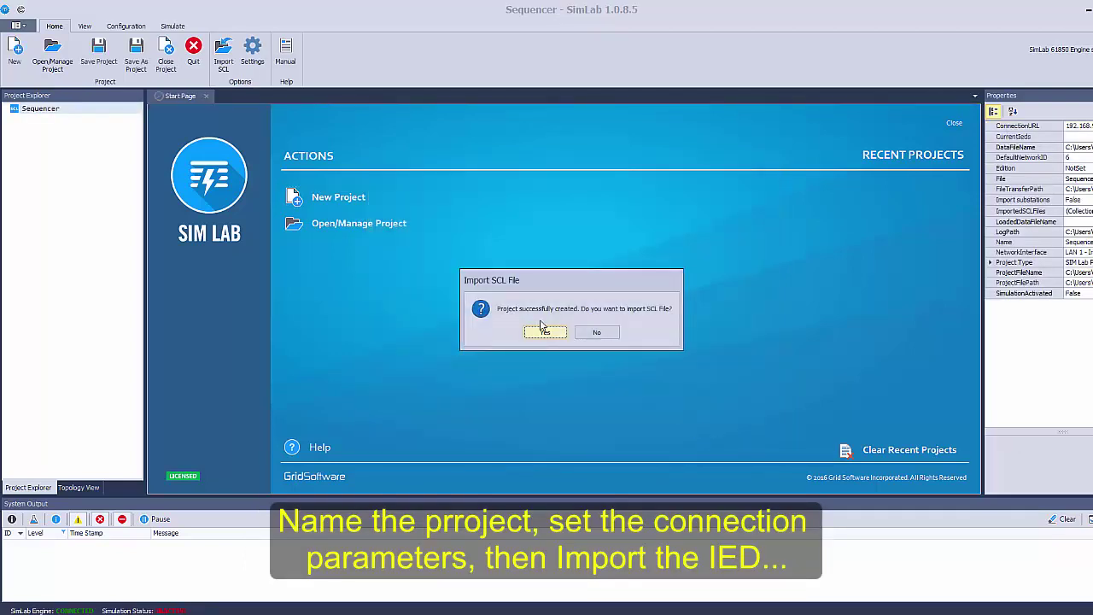
{"action": "left_click", "coordinate": [544, 331]}
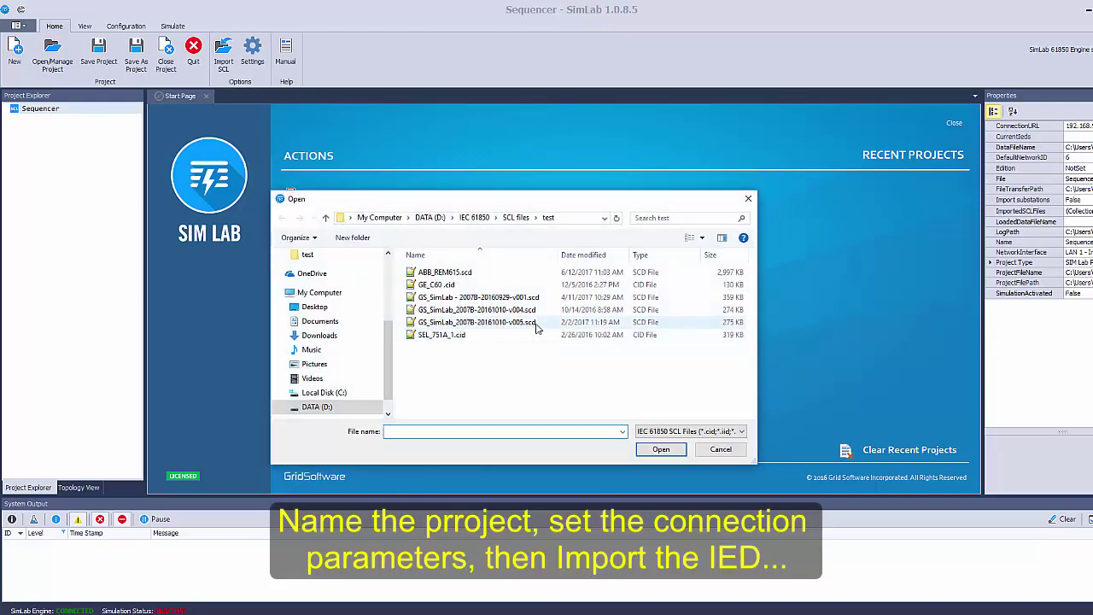
{"action": "left_click", "coordinate": [535, 323]}
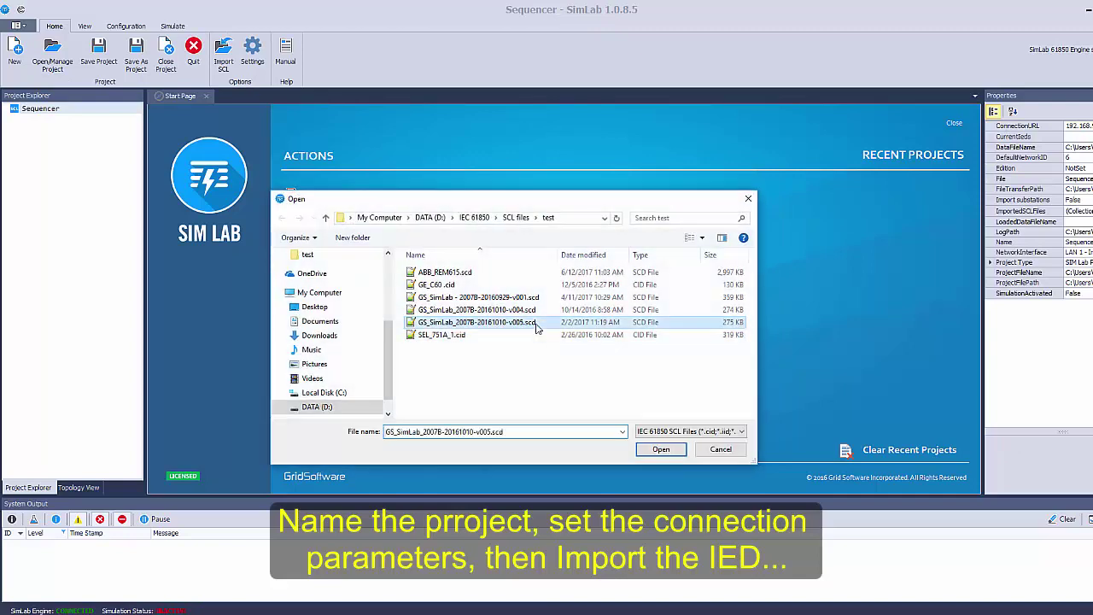
{"action": "left_click", "coordinate": [663, 450]}
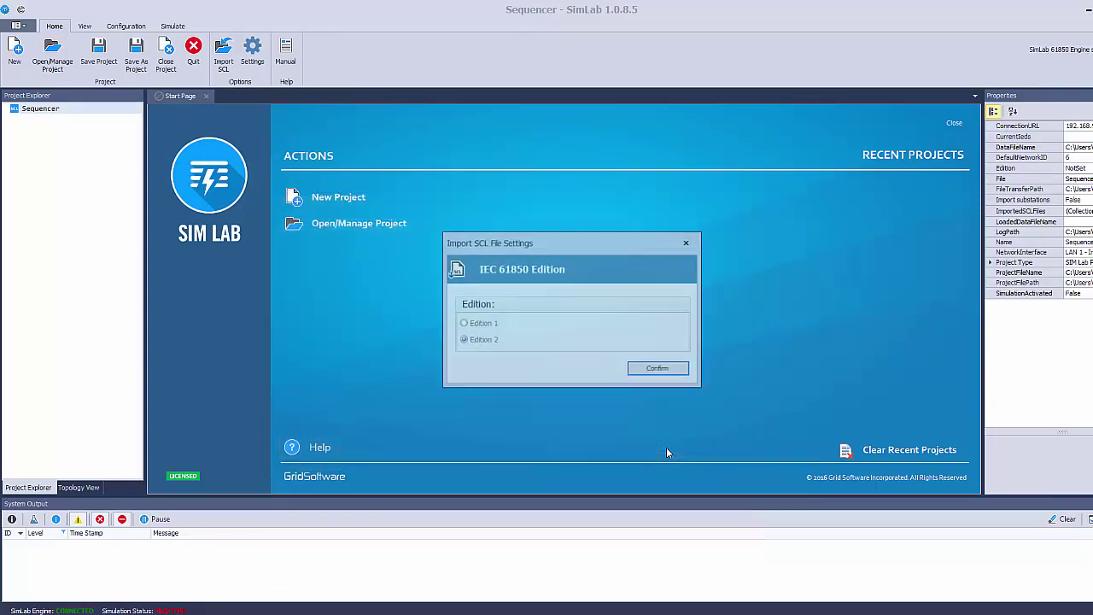
{"action": "left_click", "coordinate": [649, 370]}
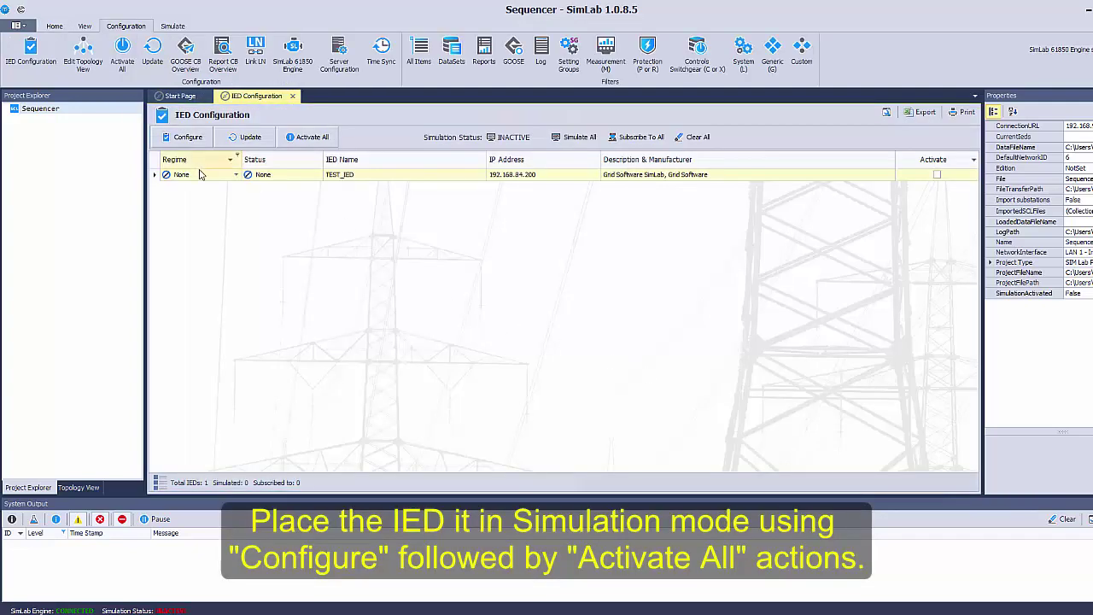
Set TEST_IED's regime to Simulate, apply the configuration and activate all IEDs.
{"action": "left_click", "coordinate": [200, 174]}
{"action": "left_click", "coordinate": [196, 212]}
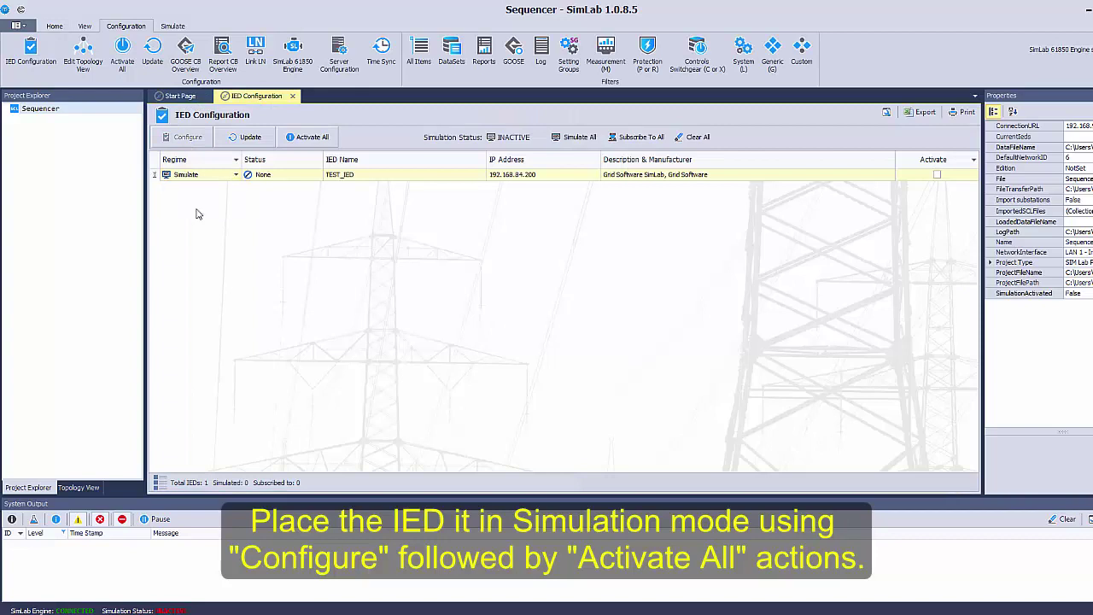
{"action": "left_click", "coordinate": [186, 137]}
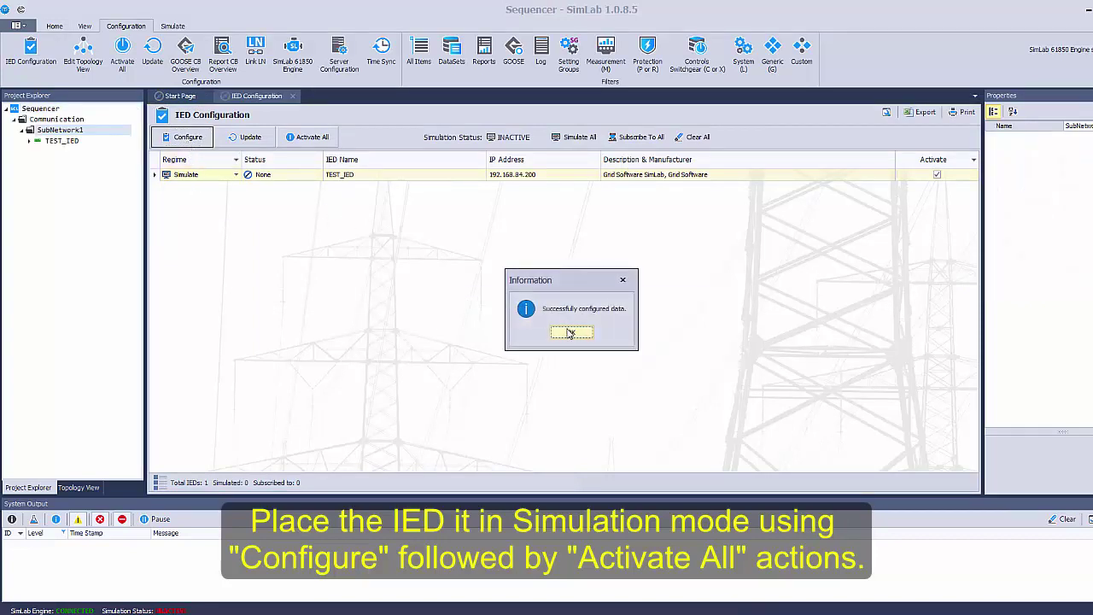
{"action": "left_click", "coordinate": [571, 333]}
{"action": "left_click", "coordinate": [312, 137]}
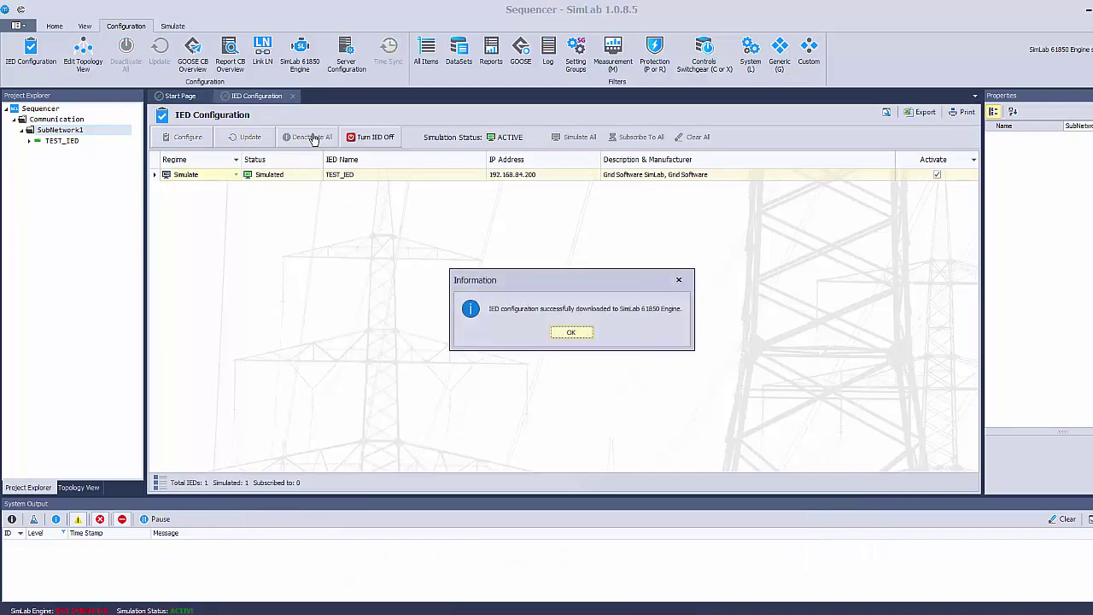
{"action": "left_click", "coordinate": [565, 334]}
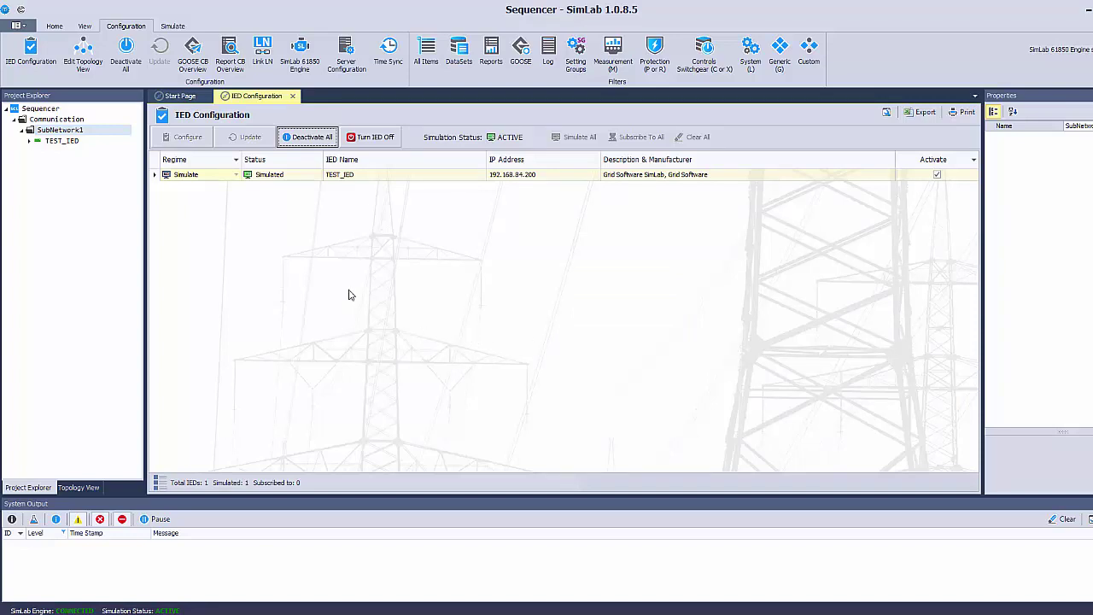
Create a new sequence in the Sequencer and add its first sequence step.
{"action": "left_click", "coordinate": [174, 26]}
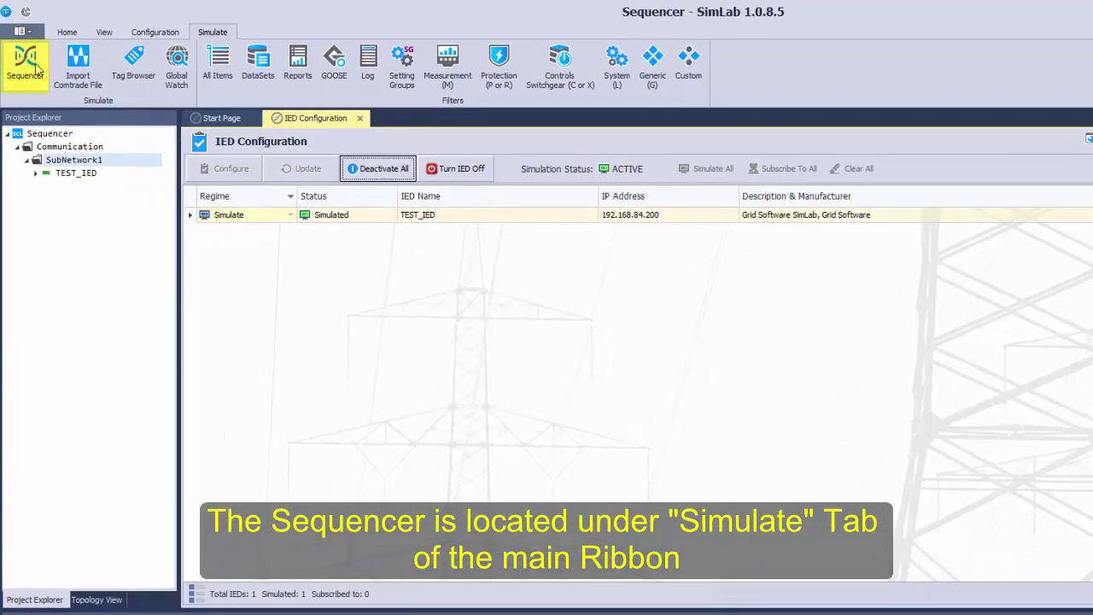
{"action": "left_click", "coordinate": [26, 53]}
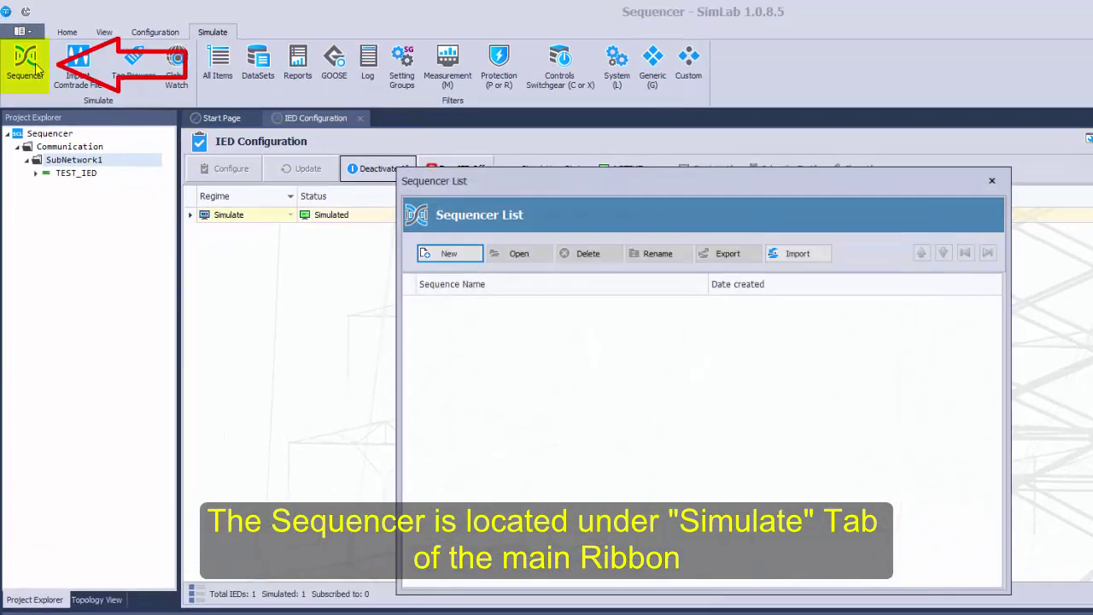
{"action": "left_click", "coordinate": [444, 253]}
{"action": "left_click", "coordinate": [474, 257]}
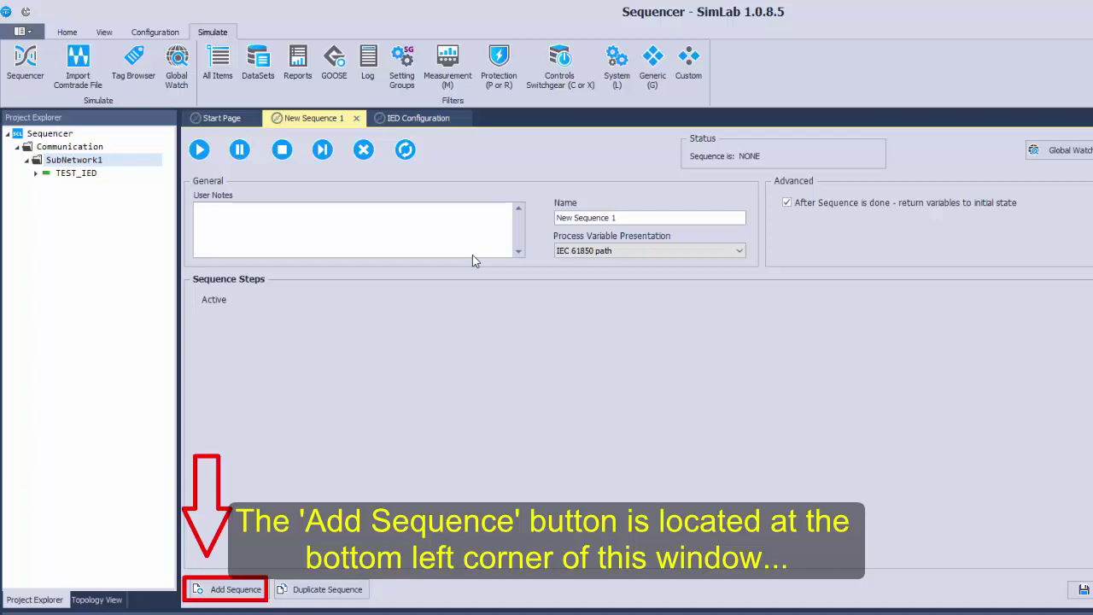
{"action": "left_click", "coordinate": [253, 589]}
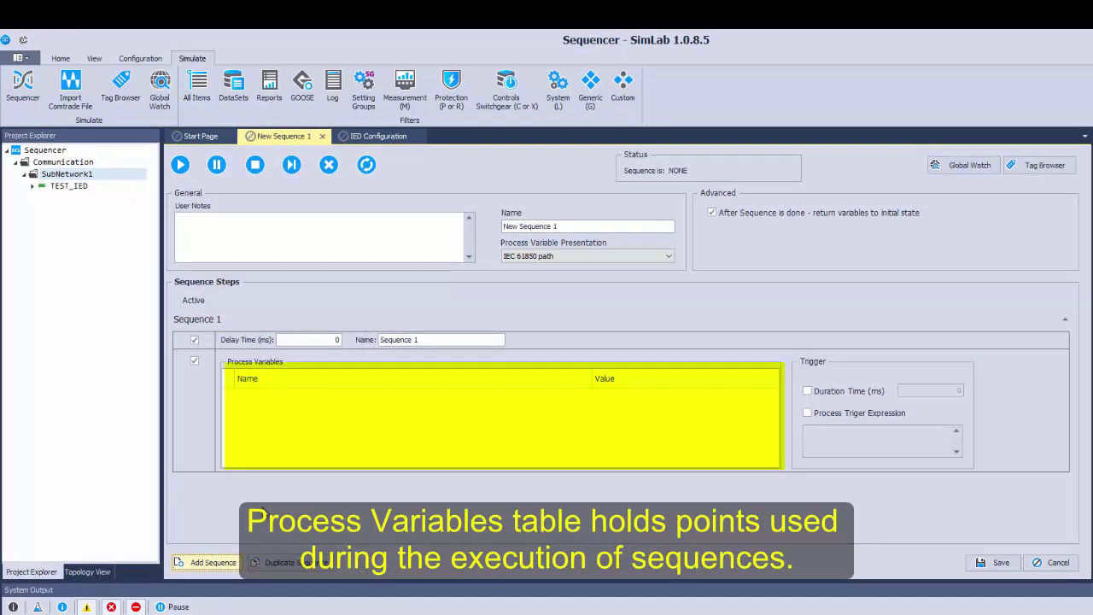
Add points GSGGIO1.Ind1 and GSGGIO1.Ind2 from TEST_IED's LD0/LLN0 FCD_DataSet to Sequence 1's process variables using the Tag Browser.
{"action": "left_click", "coordinate": [1029, 169]}
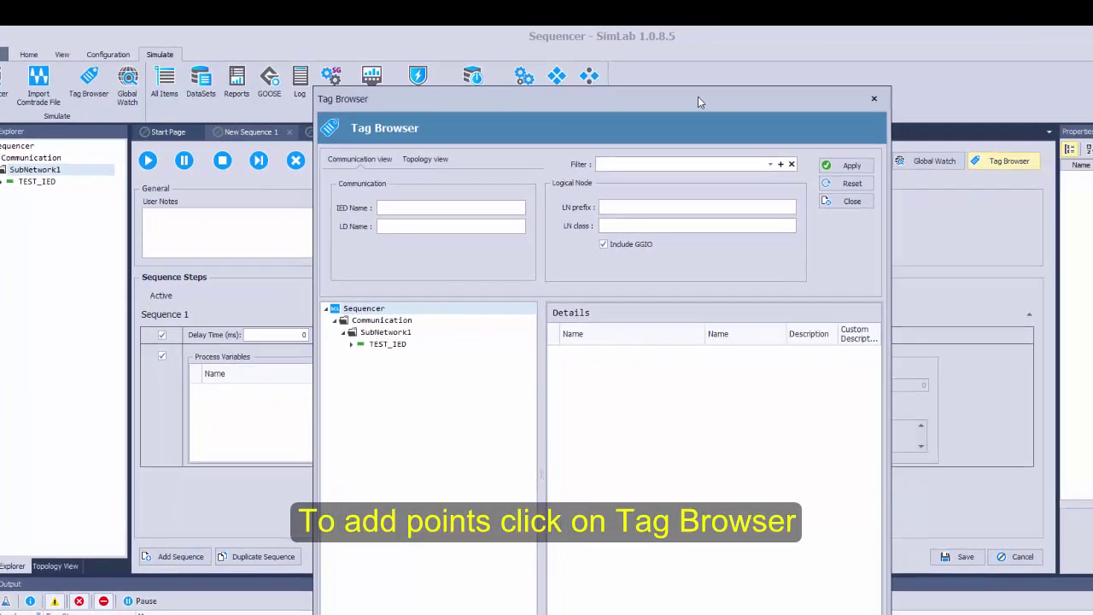
{"action": "left_click_drag", "start_coordinate": [698, 97], "coordinate": [928, 96]}
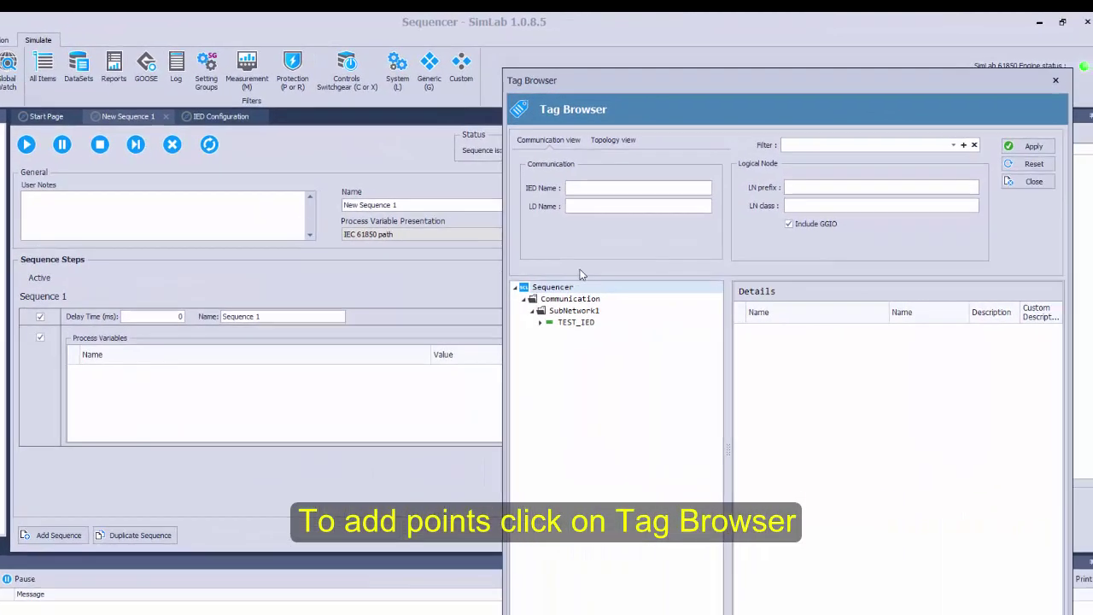
{"action": "left_click", "coordinate": [535, 323]}
{"action": "left_click", "coordinate": [543, 333]}
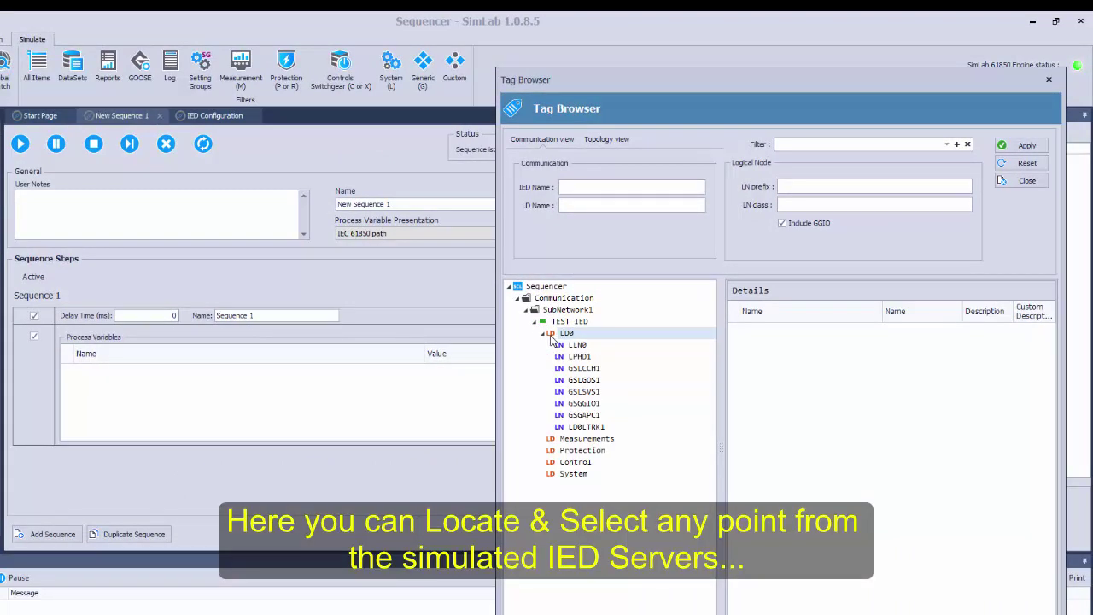
{"action": "left_click", "coordinate": [555, 345]}
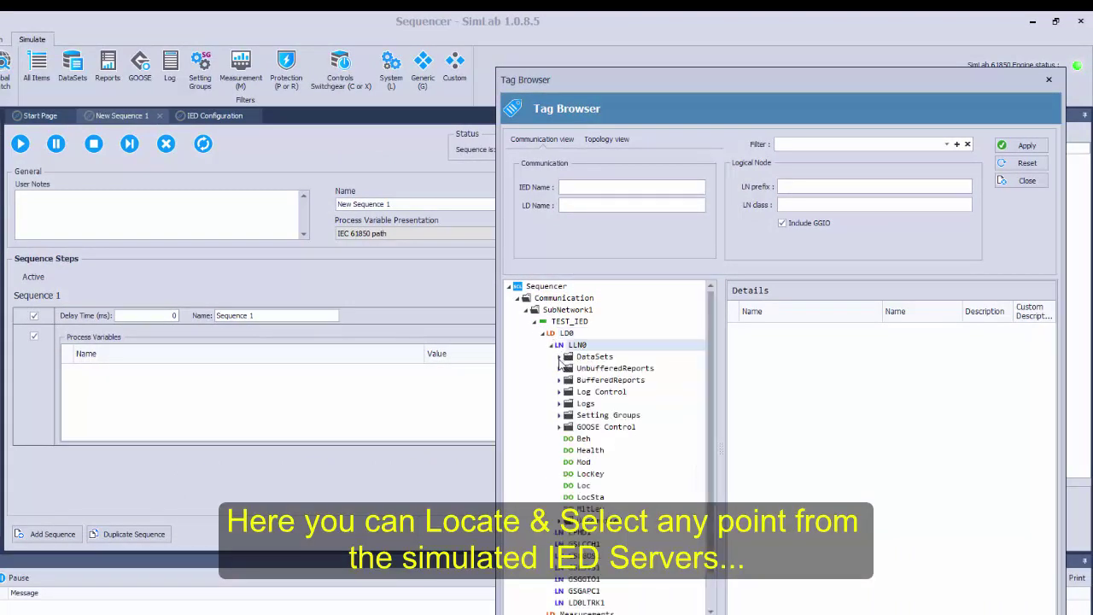
{"action": "left_click", "coordinate": [560, 357]}
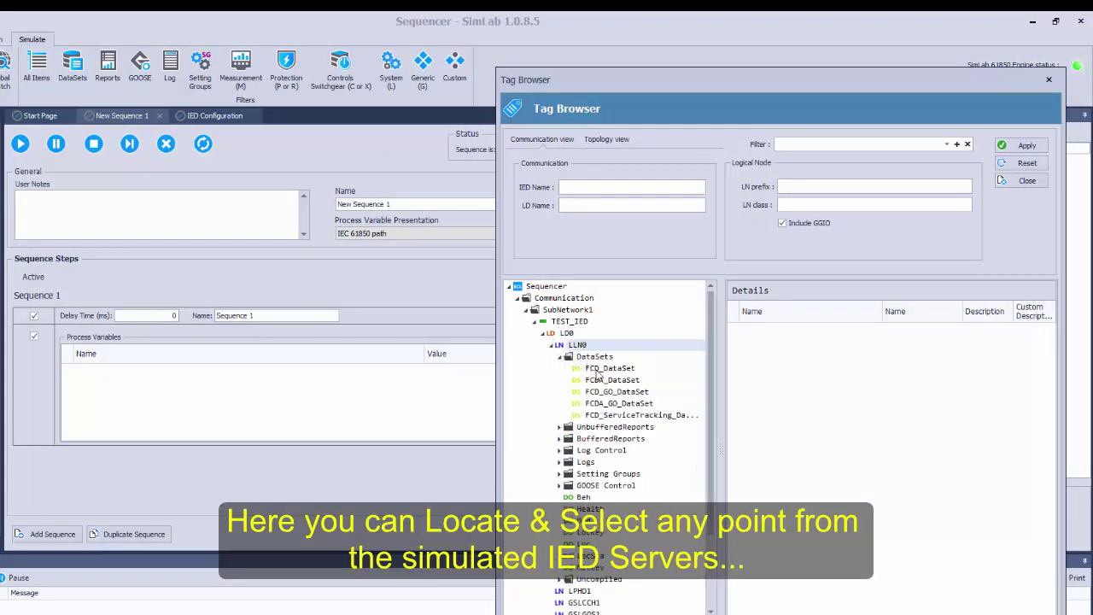
{"action": "left_click", "coordinate": [597, 368]}
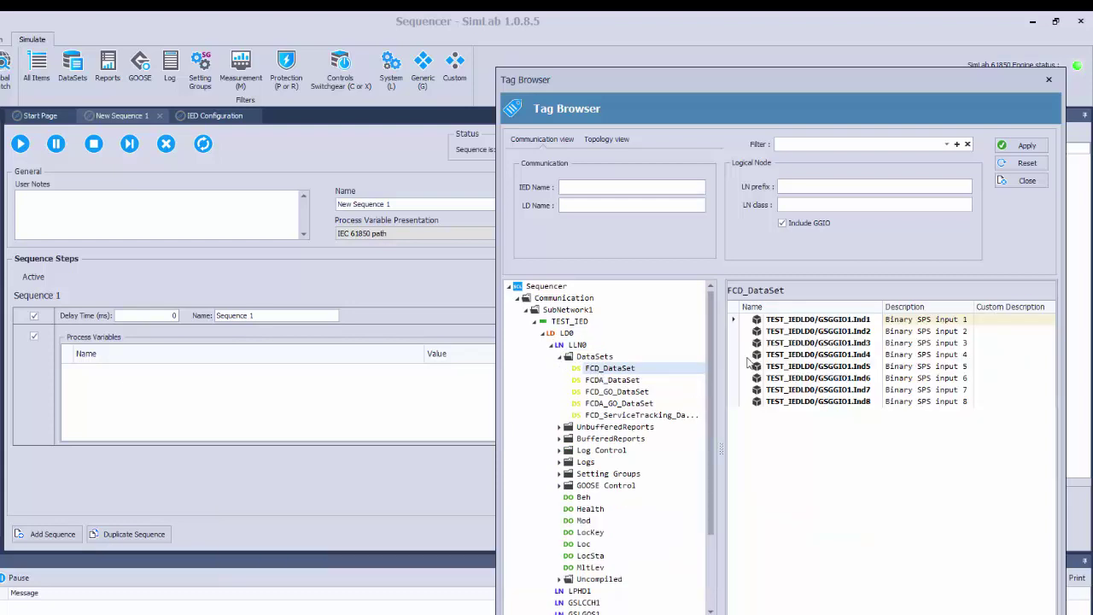
{"action": "left_click_drag", "start_coordinate": [764, 324], "coordinate": [357, 393]}
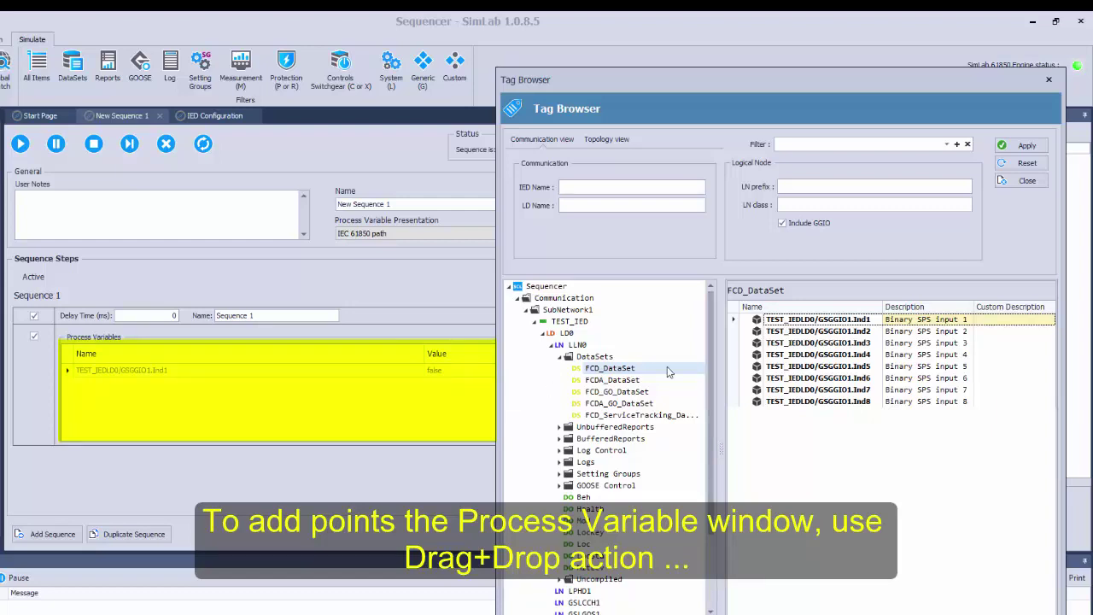
{"action": "left_click_drag", "start_coordinate": [840, 337], "coordinate": [393, 408]}
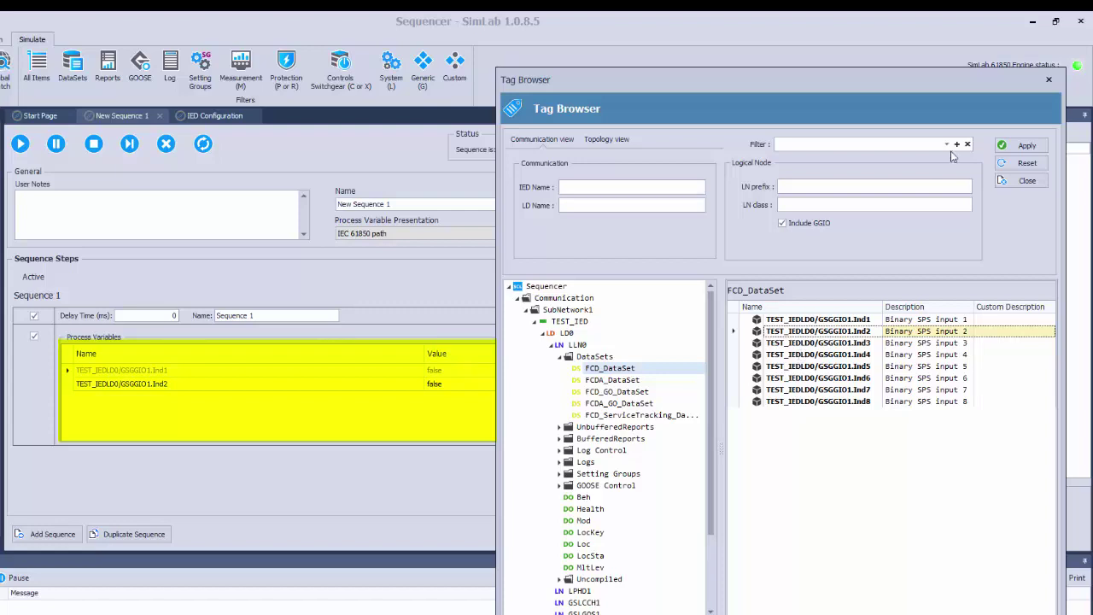
{"action": "left_click", "coordinate": [1024, 181]}
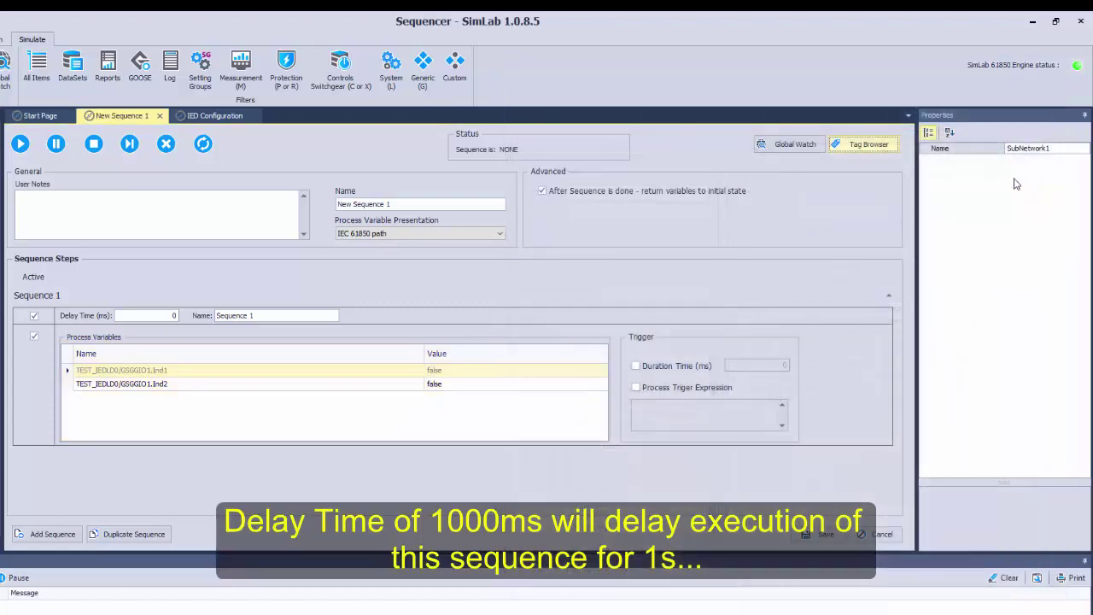
Give Sequence 1 a delay time of 1000 ms and enable its duration time trigger at 1000 ms.
{"action": "left_click", "coordinate": [156, 315]}
{"action": "left_click_drag", "start_coordinate": [157, 315], "coordinate": [182, 315]}
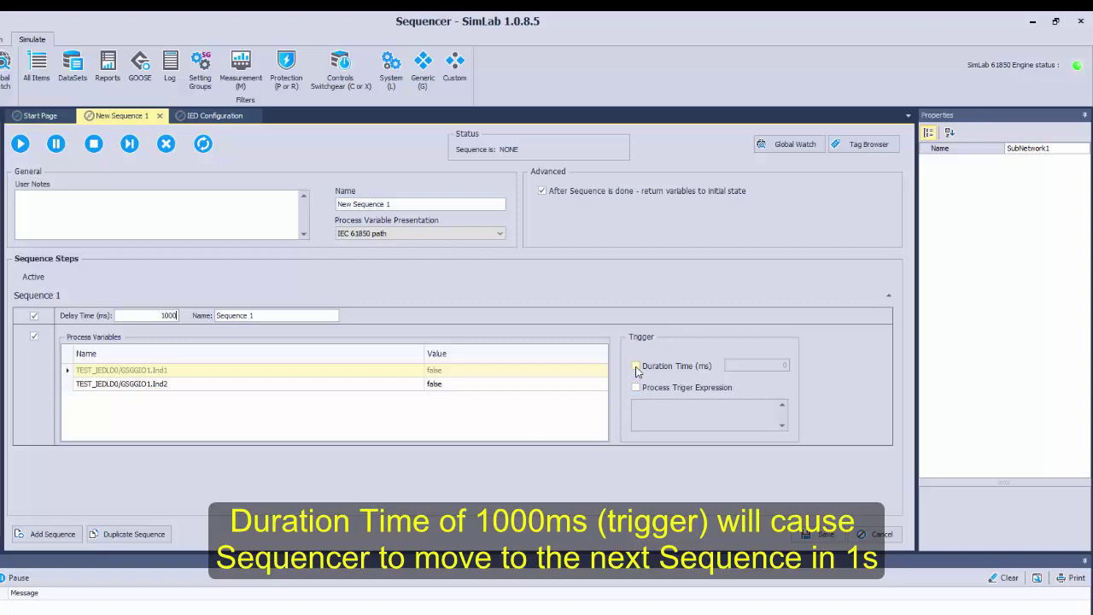
{"action": "left_click", "coordinate": [635, 366]}
{"action": "left_click", "coordinate": [783, 365]}
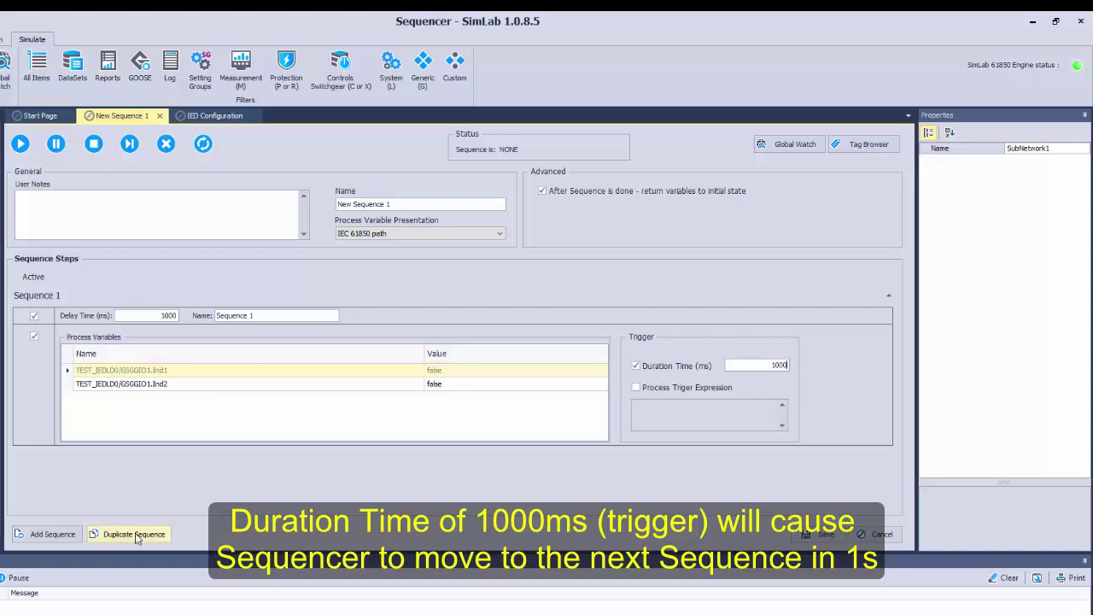
Add a second sequence step and put points GSGGIO1.Ind3 and GSGGIO1.Ind4 from TEST_IED's LD0/LLN0 FCD_DataSet into its process variables.
{"action": "left_click", "coordinate": [53, 534]}
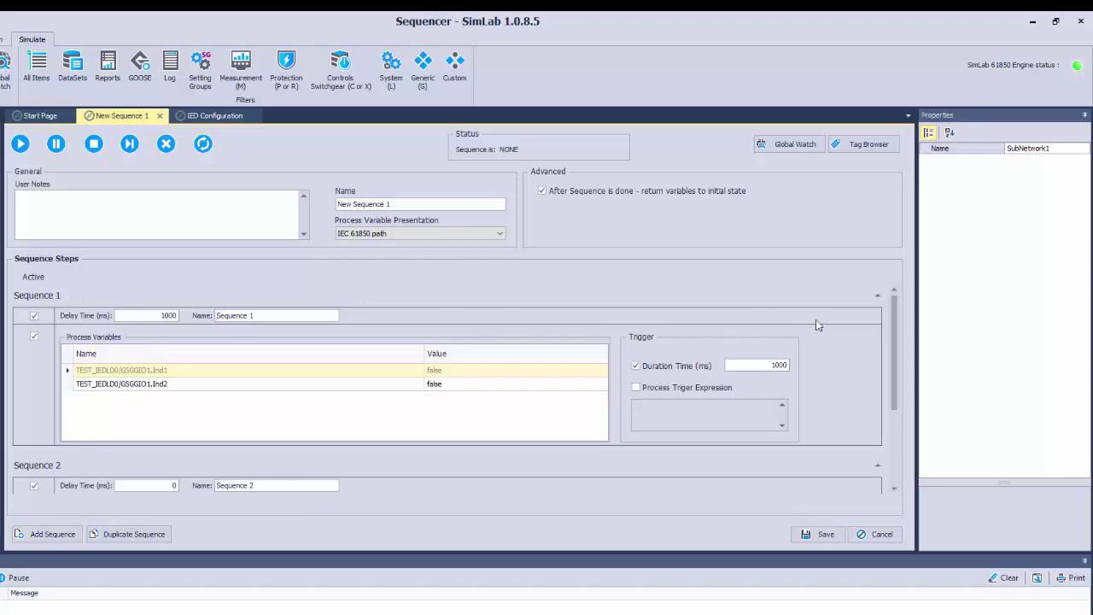
{"action": "left_click", "coordinate": [877, 297]}
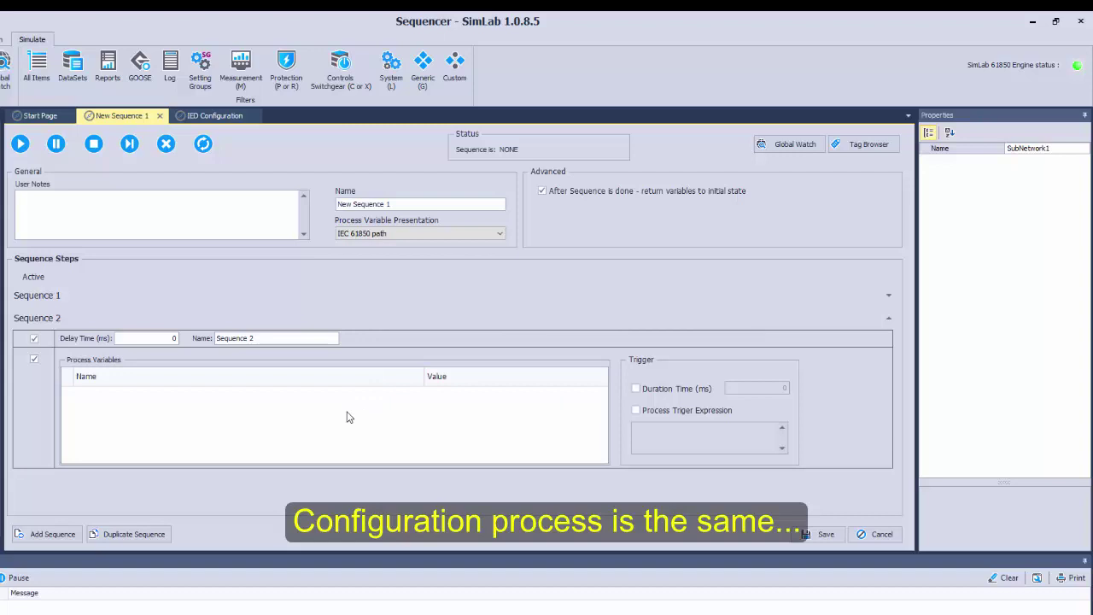
{"action": "left_click", "coordinate": [864, 145]}
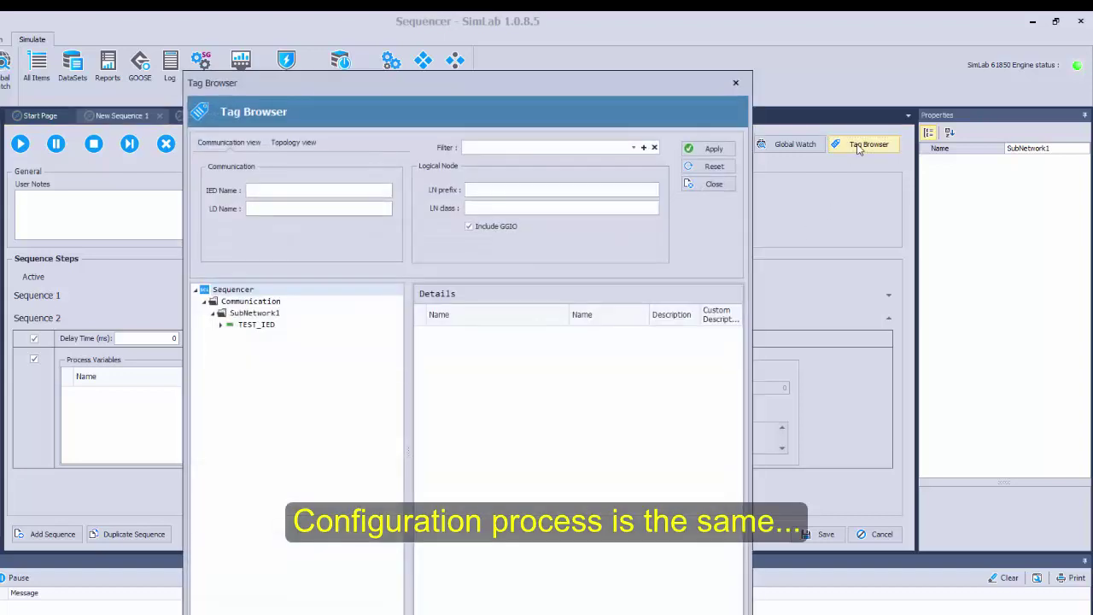
{"action": "left_click", "coordinate": [220, 324]}
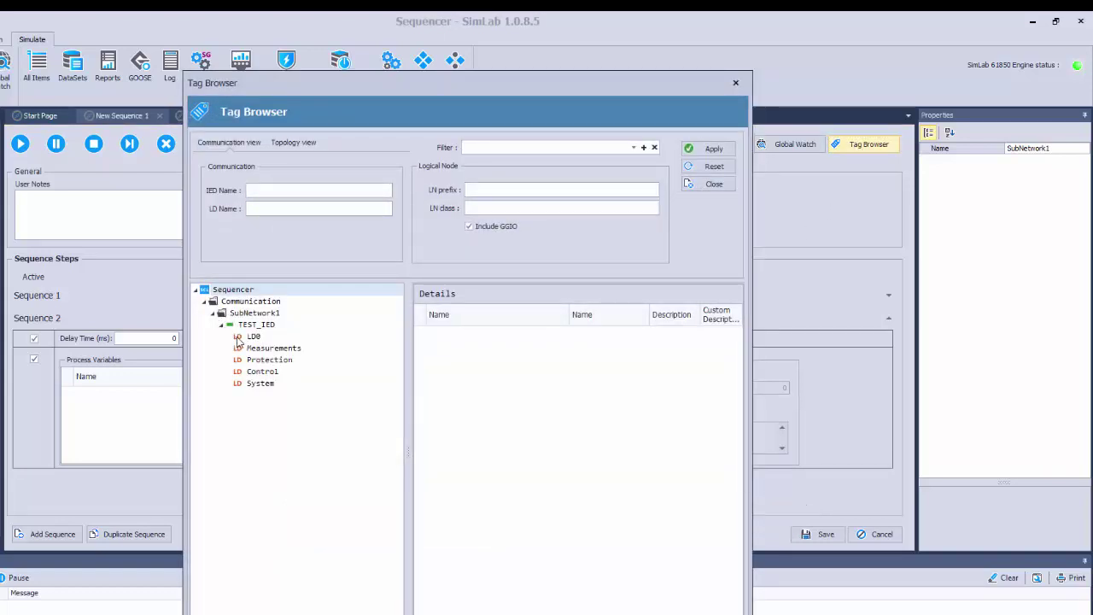
{"action": "left_click", "coordinate": [229, 336]}
{"action": "left_click", "coordinate": [239, 348]}
{"action": "left_click", "coordinate": [246, 360]}
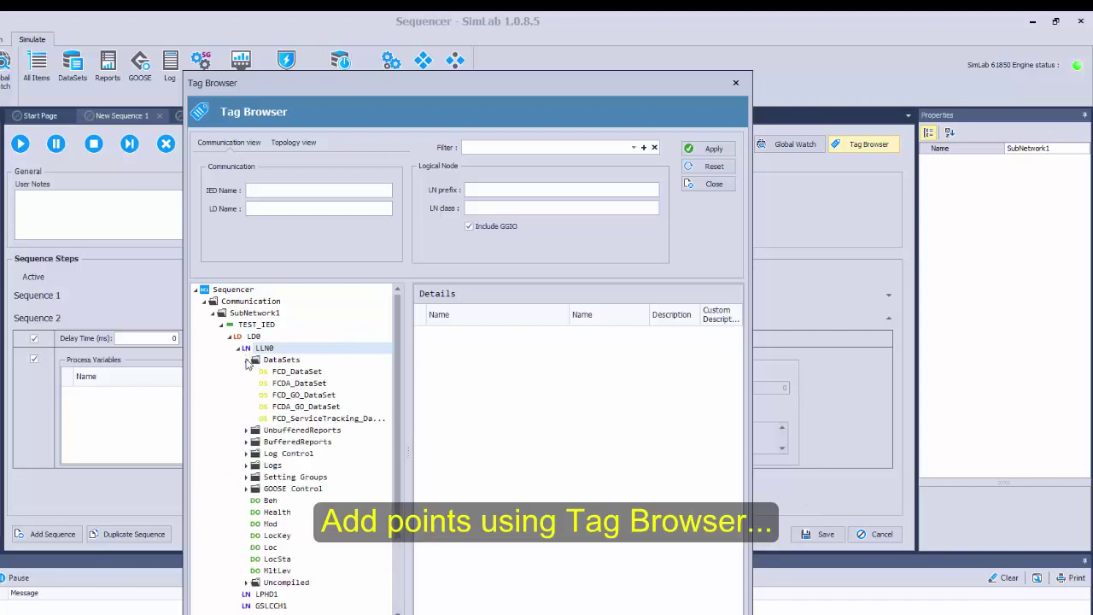
{"action": "left_click", "coordinate": [282, 373]}
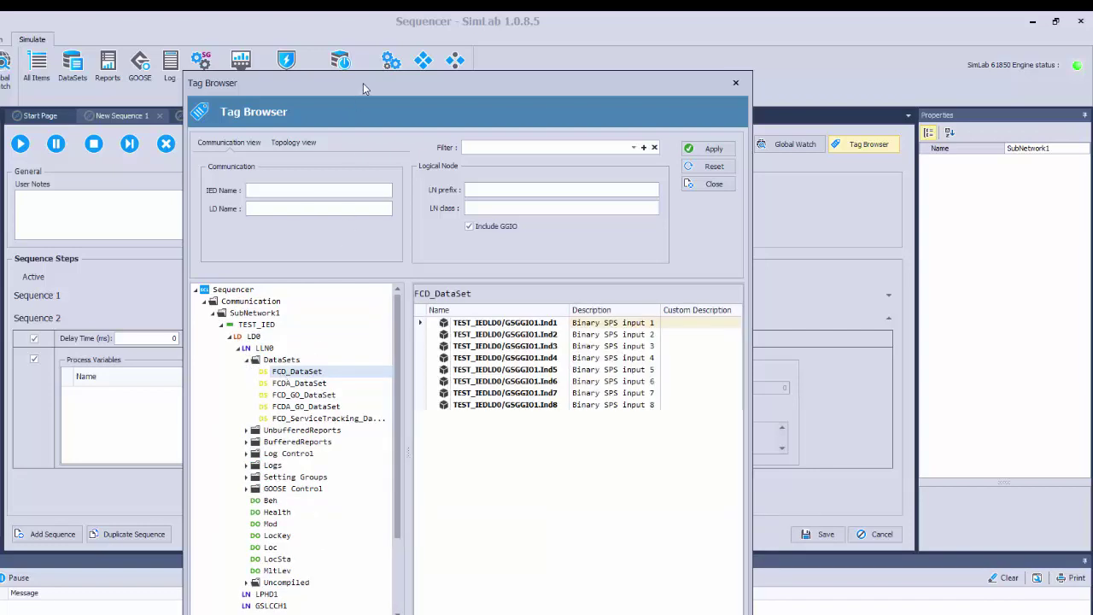
{"action": "left_click_drag", "start_coordinate": [363, 82], "coordinate": [768, 91]}
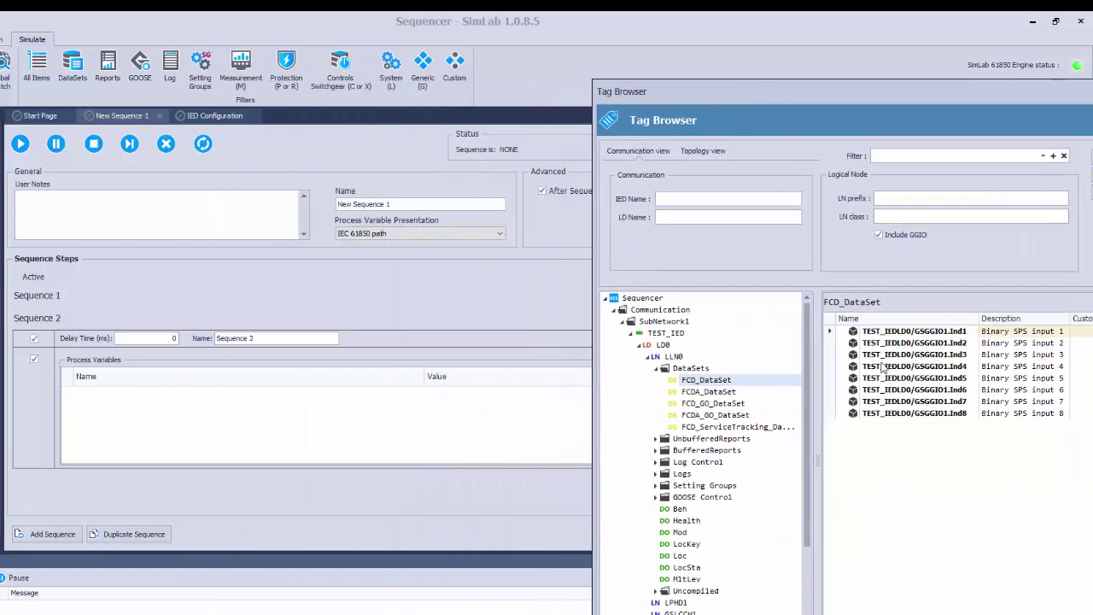
{"action": "left_click_drag", "start_coordinate": [882, 355], "coordinate": [370, 405]}
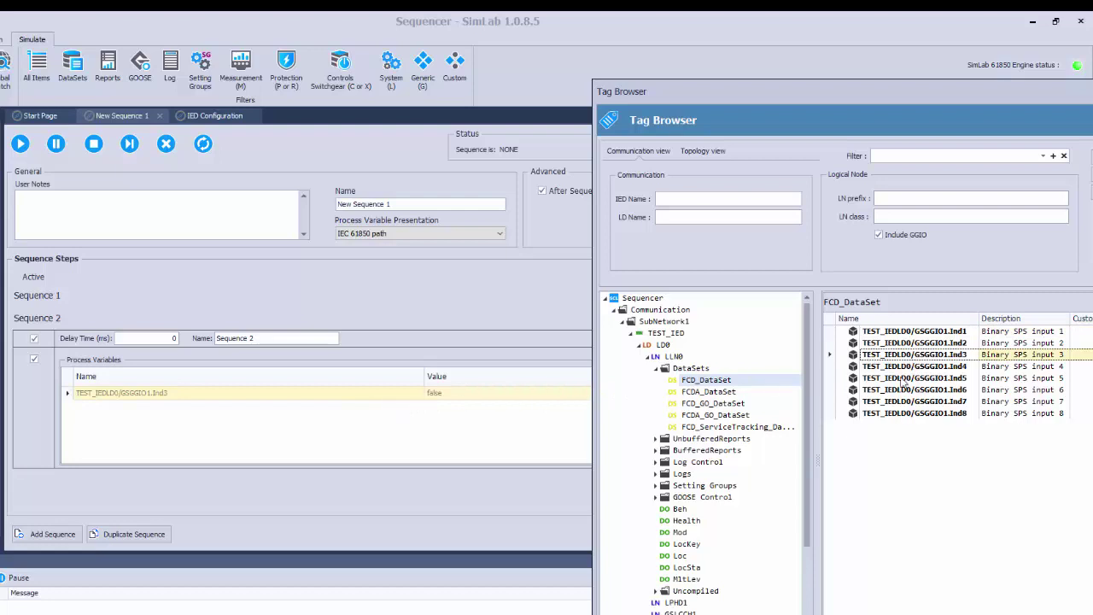
{"action": "left_click_drag", "start_coordinate": [918, 366], "coordinate": [469, 416]}
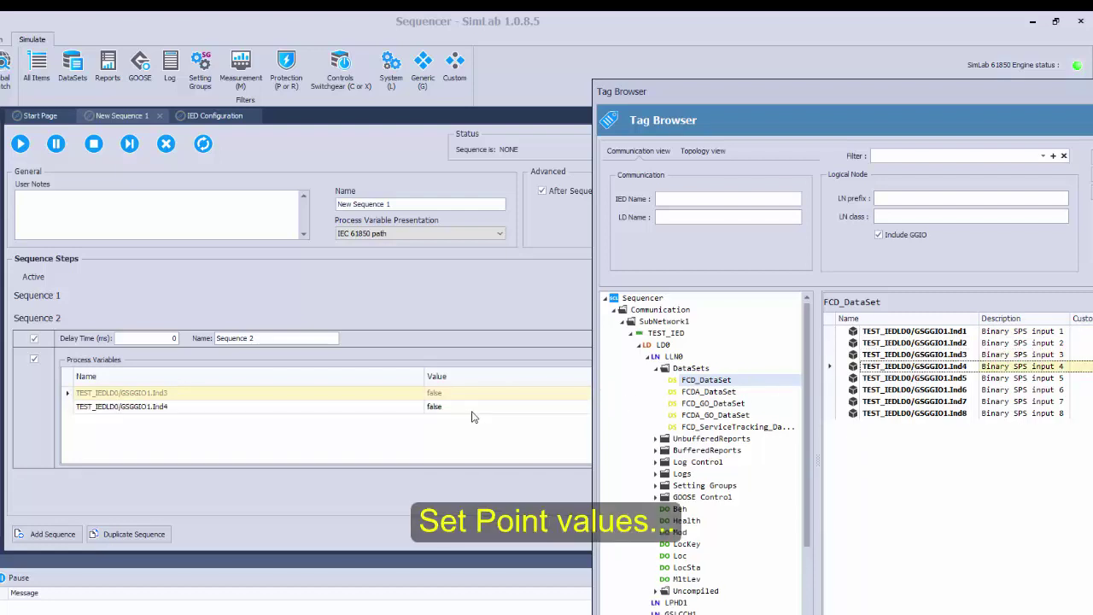
{"action": "left_click_drag", "start_coordinate": [843, 95], "coordinate": [426, 108]}
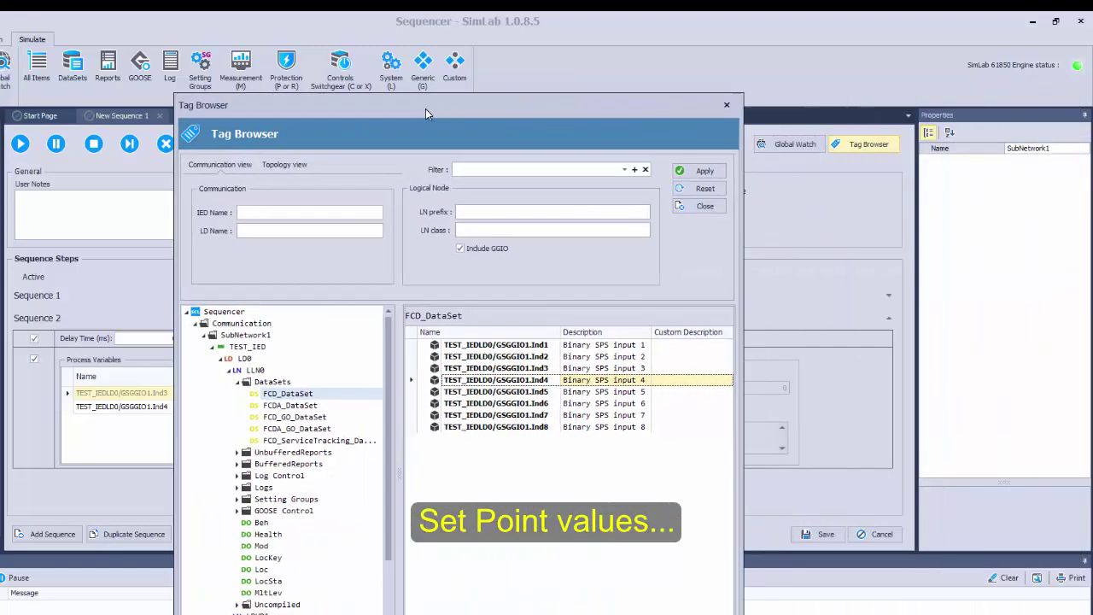
{"action": "left_click", "coordinate": [705, 206]}
Enable Sequence 2's duration time trigger at 1000 ms and set its delay time to 1000 ms.
{"action": "left_click", "coordinate": [637, 389]}
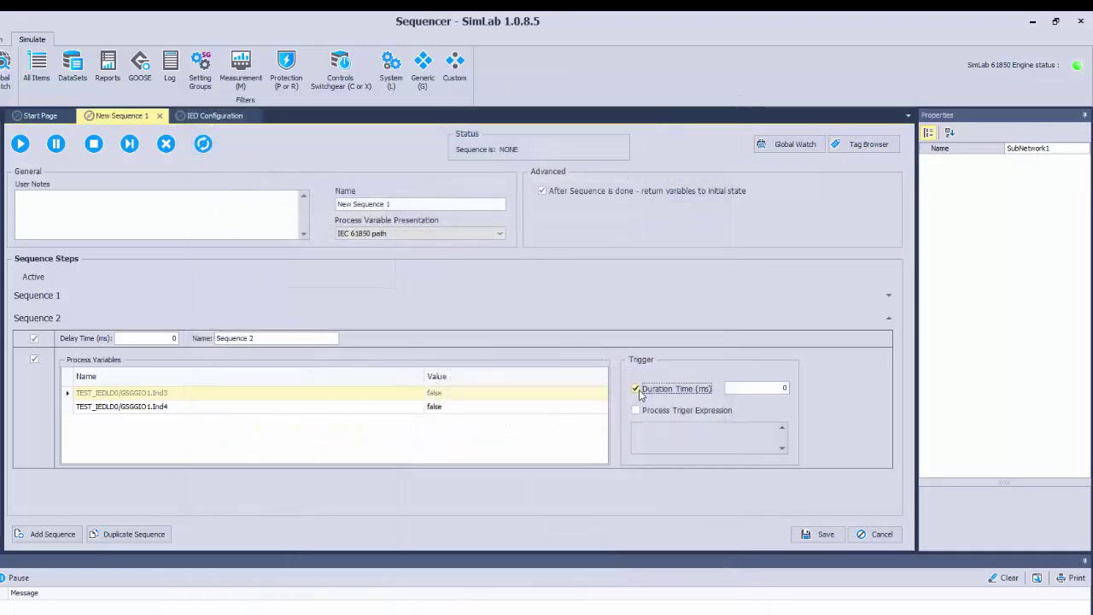
{"action": "left_click", "coordinate": [776, 388]}
{"action": "type", "text": "1"}
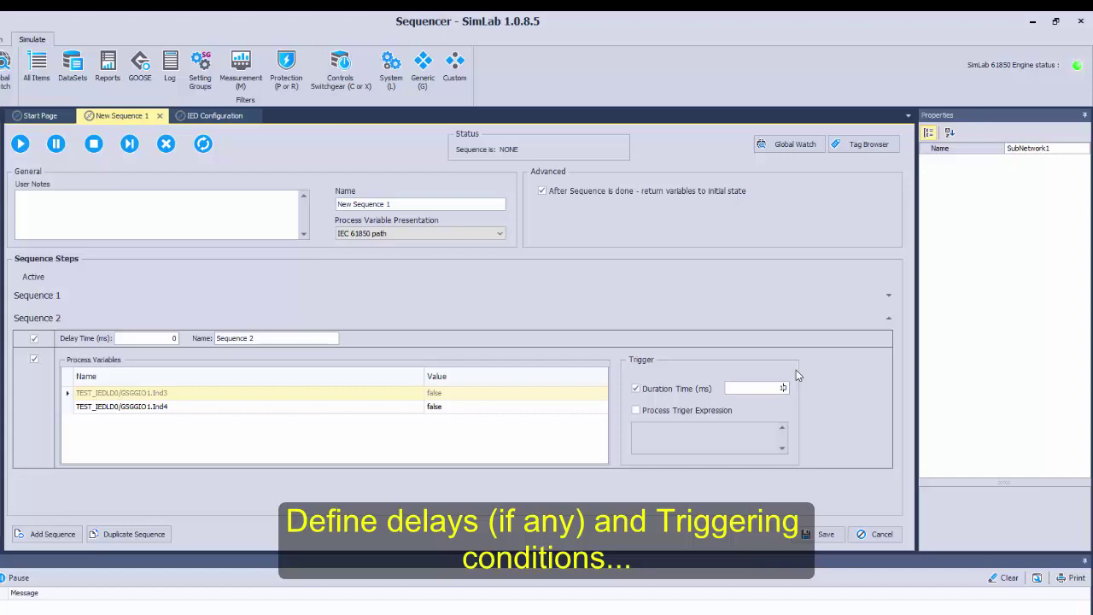
{"action": "type", "text": "000"}
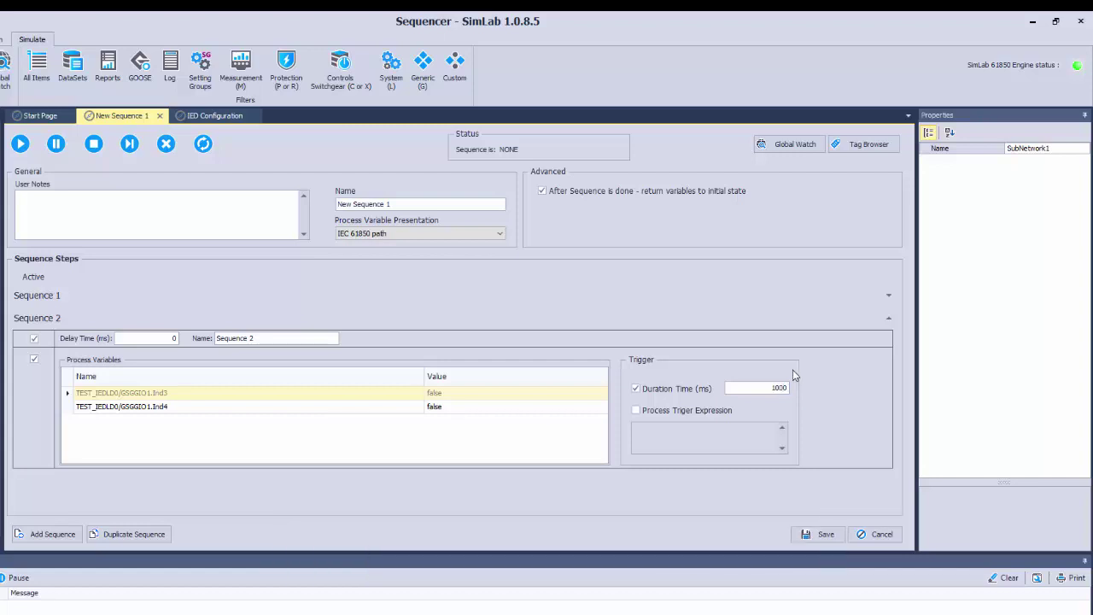
{"action": "double_click", "coordinate": [175, 339]}
{"action": "type", "text": "1000"}
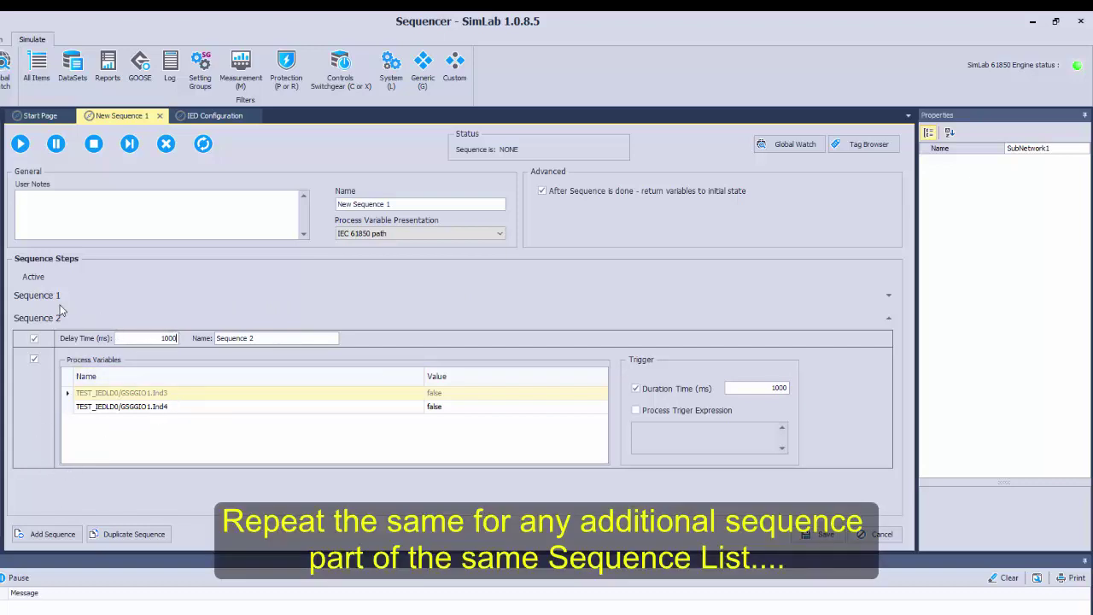
Set the values of GSGGIO1.Ind1 and GSGGIO1.Ind2 to true in Sequence 1's process variables.
{"action": "left_click", "coordinate": [888, 296]}
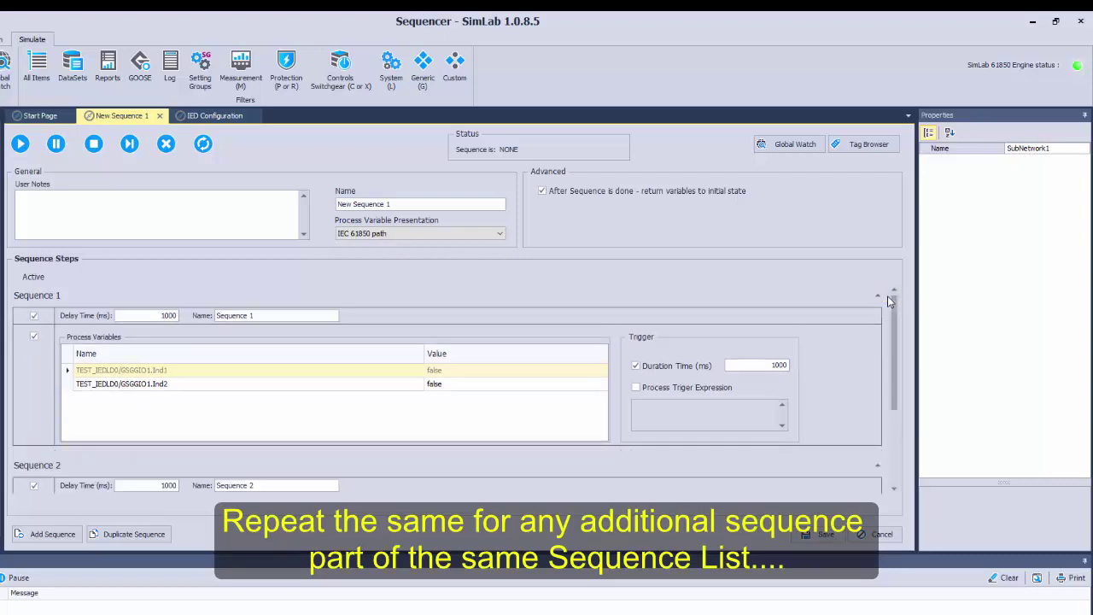
{"action": "left_click", "coordinate": [445, 372]}
{"action": "left_click", "coordinate": [445, 381]}
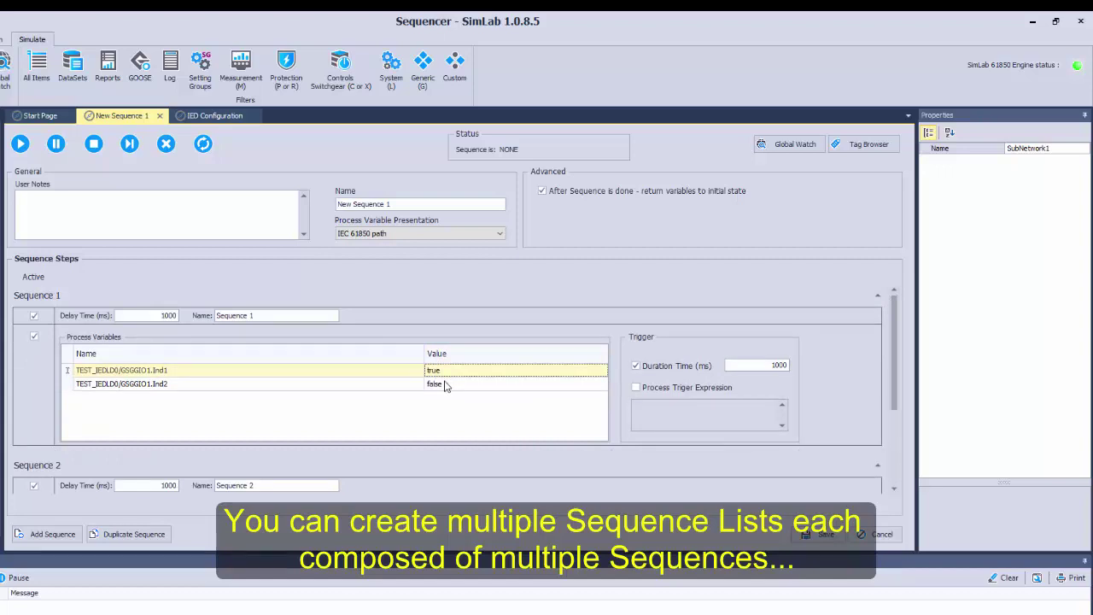
{"action": "left_click", "coordinate": [445, 384]}
{"action": "left_click", "coordinate": [445, 396]}
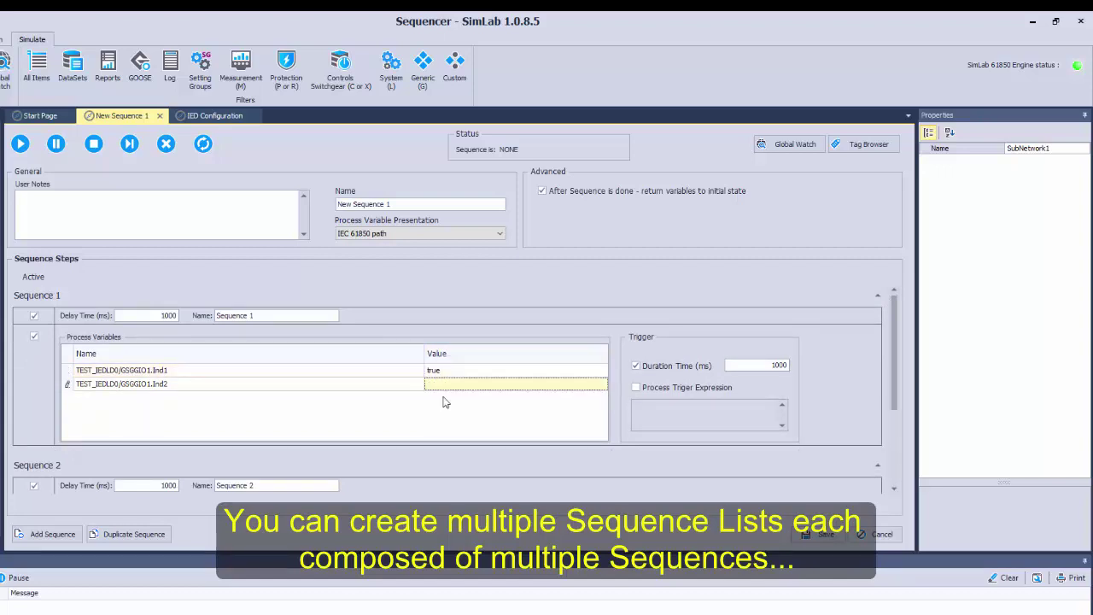
{"action": "left_click", "coordinate": [478, 291]}
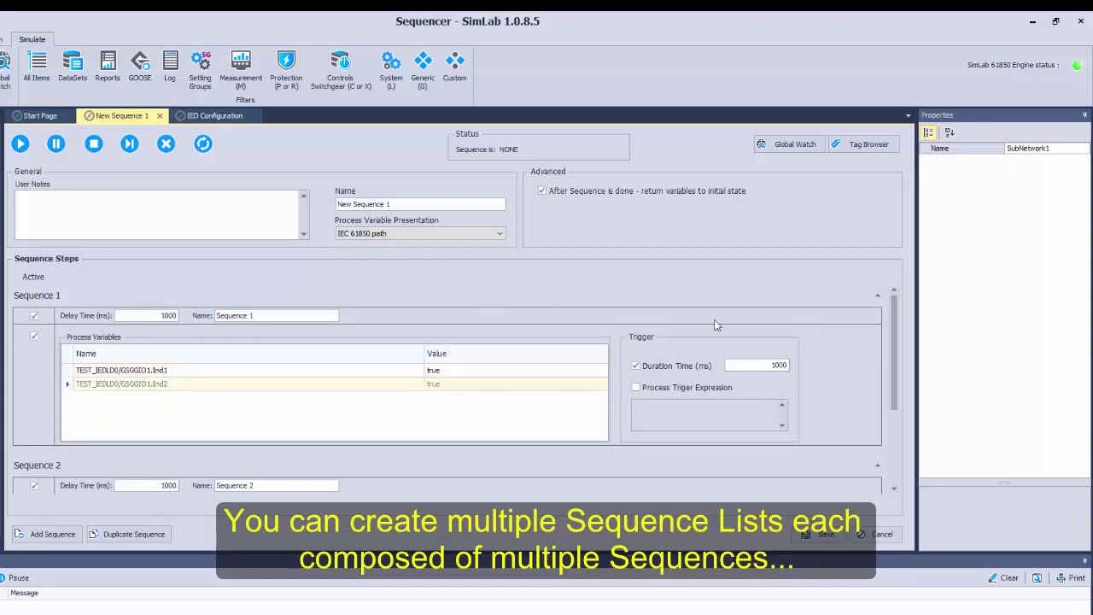
Set the values of GSGGIO1.Ind3 and GSGGIO1.Ind4 to true in Sequence 2's process variables.
{"action": "left_click", "coordinate": [876, 296]}
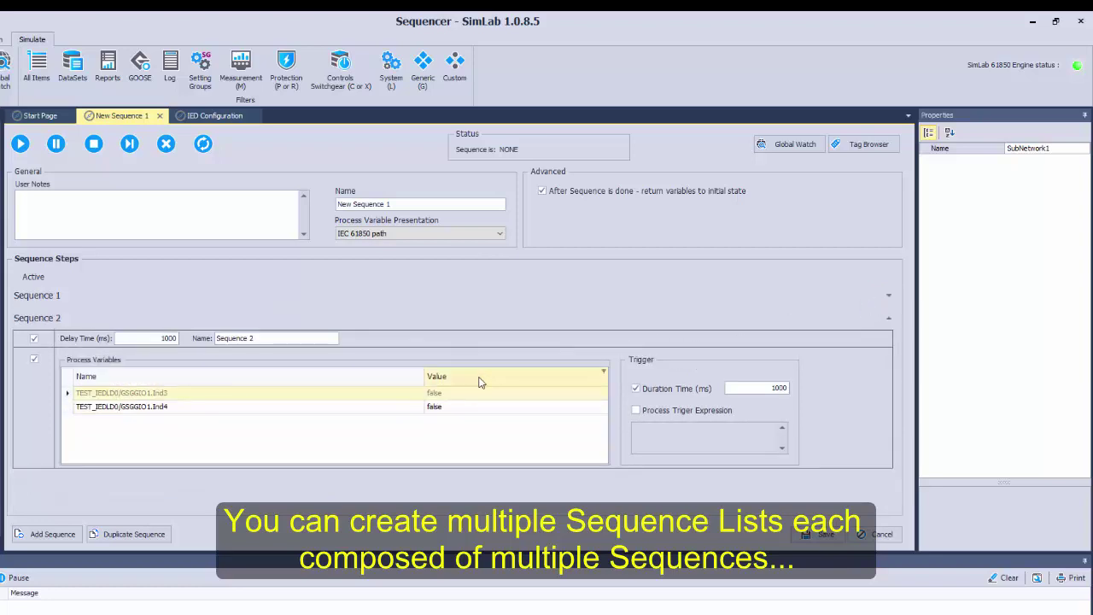
{"action": "left_click", "coordinate": [455, 395]}
{"action": "left_click", "coordinate": [452, 406]}
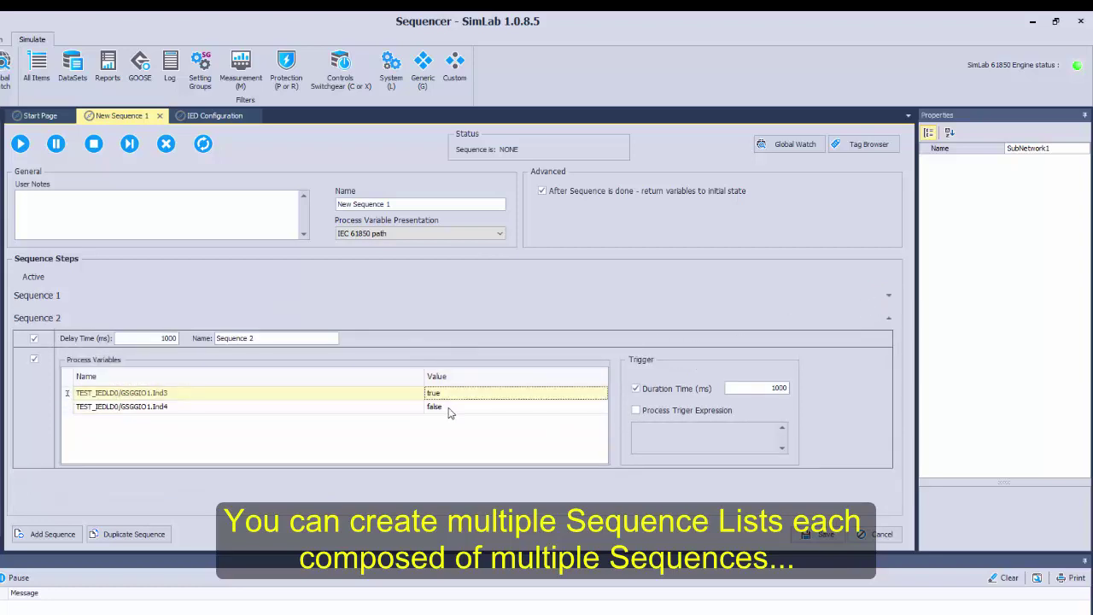
{"action": "left_click", "coordinate": [447, 412]}
{"action": "left_click", "coordinate": [445, 420]}
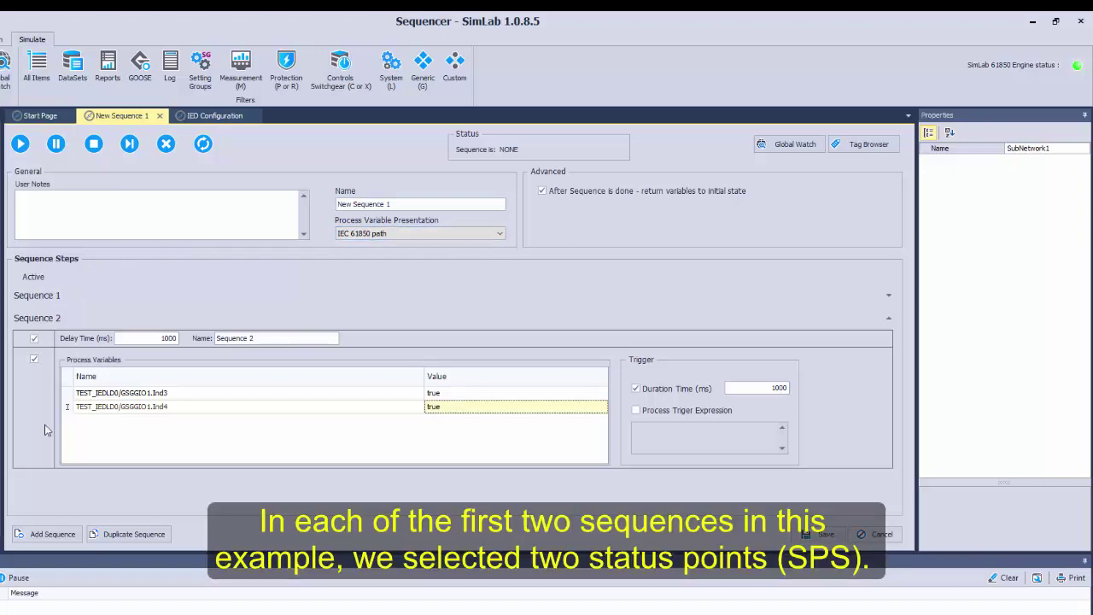
Add a third sequence step and bring up TEST_IED's LD0/LLN0 FCD_DataSet in the Tag Browser beside the process variables.
{"action": "left_click", "coordinate": [41, 534]}
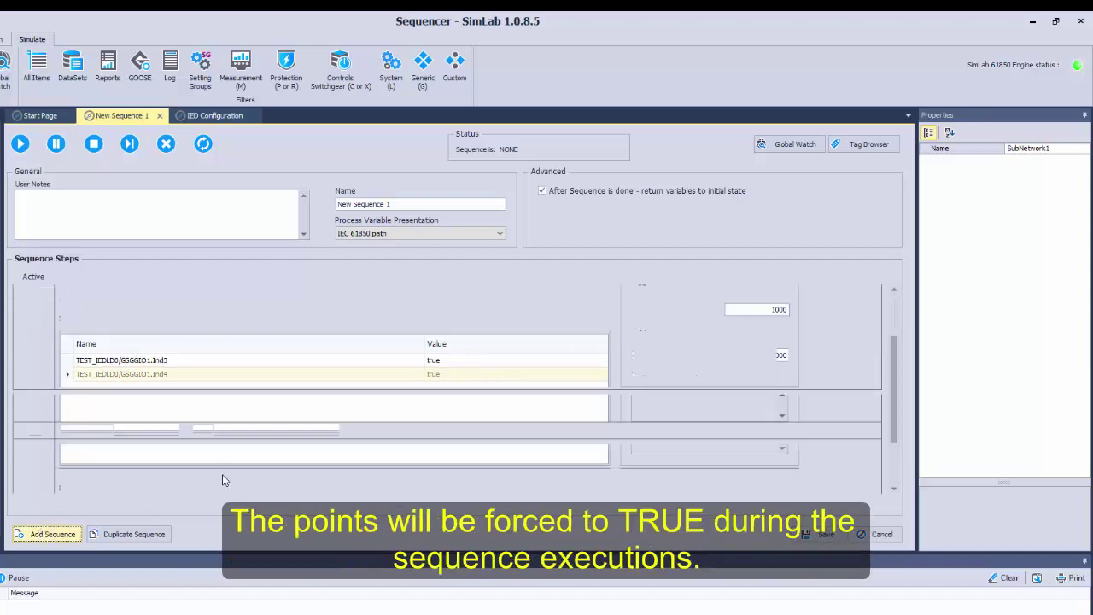
{"action": "left_click", "coordinate": [869, 144]}
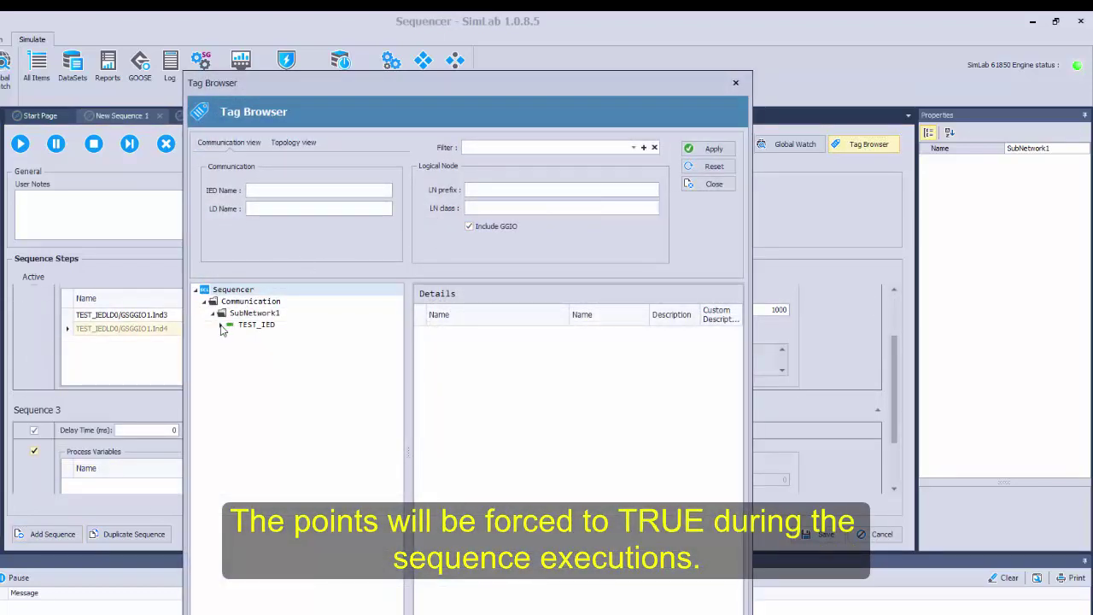
{"action": "left_click", "coordinate": [221, 324]}
{"action": "left_click", "coordinate": [229, 335]}
{"action": "left_click", "coordinate": [242, 348]}
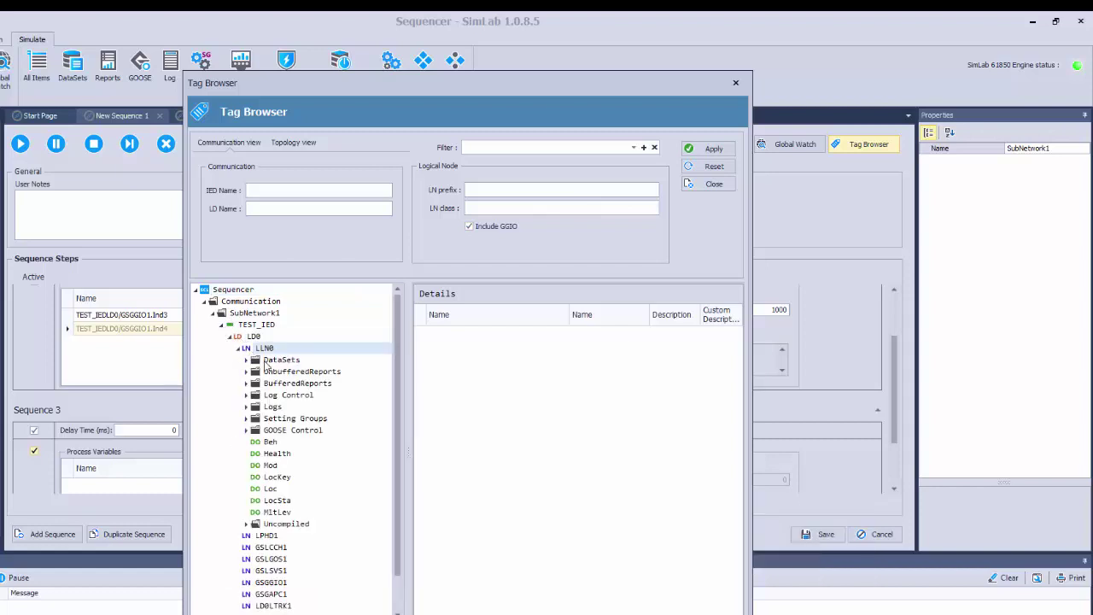
{"action": "left_click", "coordinate": [247, 360]}
{"action": "left_click", "coordinate": [281, 371]}
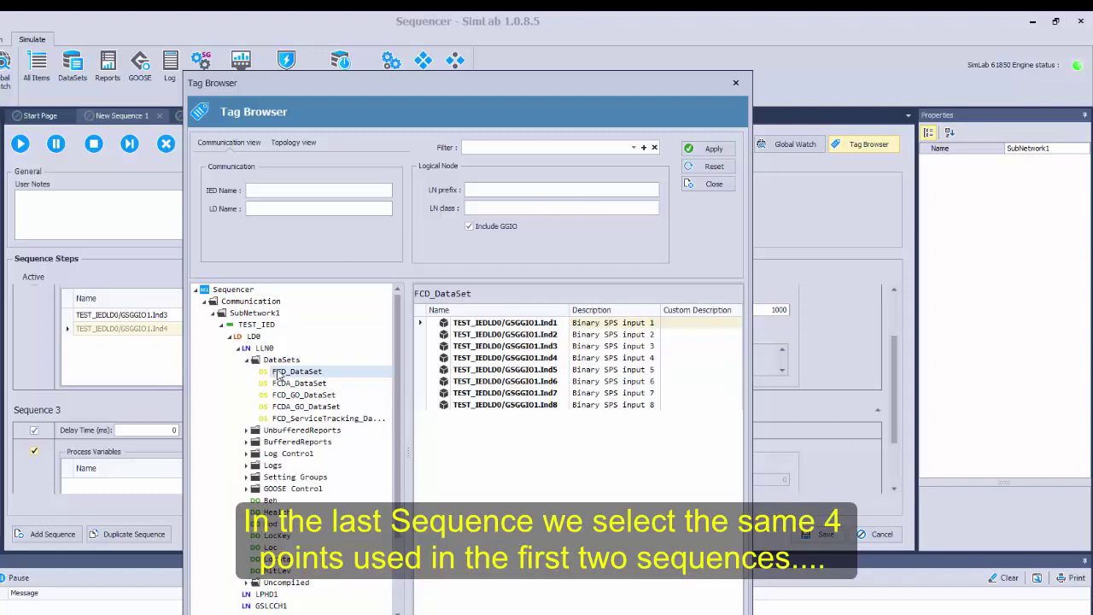
{"action": "left_click_drag", "start_coordinate": [546, 88], "coordinate": [951, 110]}
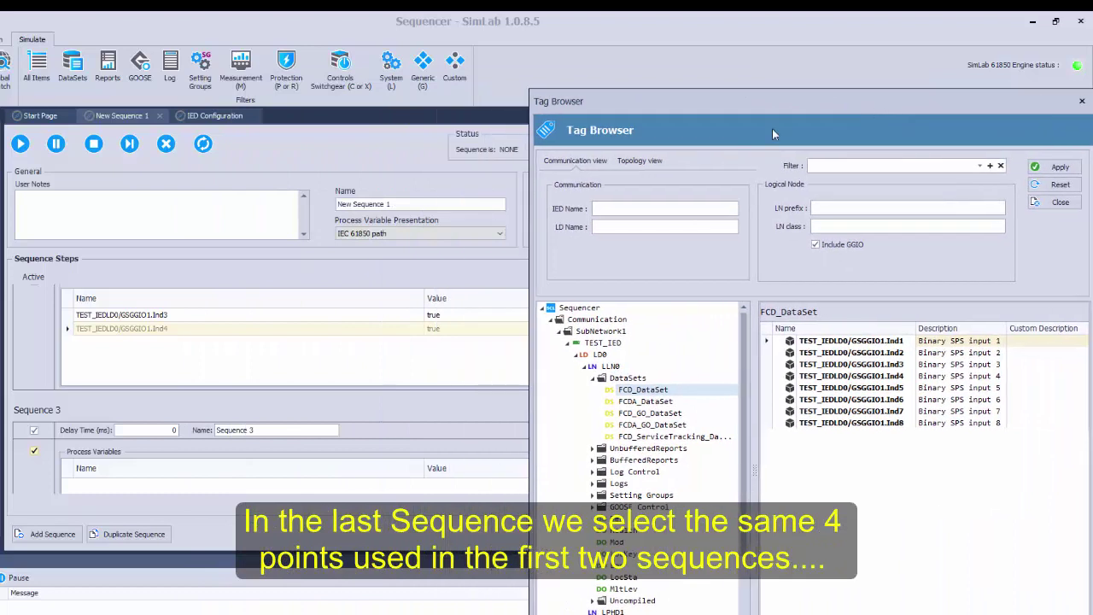
Add points GSGGIO1.Ind1 through GSGGIO1.Ind4 to Sequence 3's process variables and close the Tag Browser.
{"action": "left_click_drag", "start_coordinate": [817, 345], "coordinate": [413, 493]}
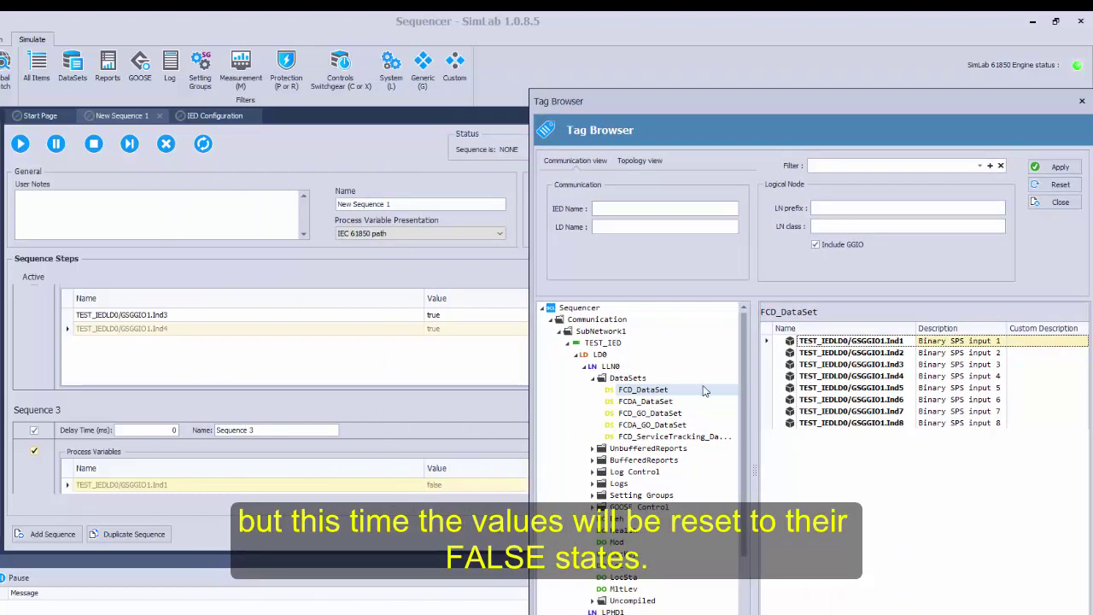
{"action": "left_click_drag", "start_coordinate": [821, 353], "coordinate": [463, 487]}
{"action": "left_click_drag", "start_coordinate": [807, 365], "coordinate": [472, 489]}
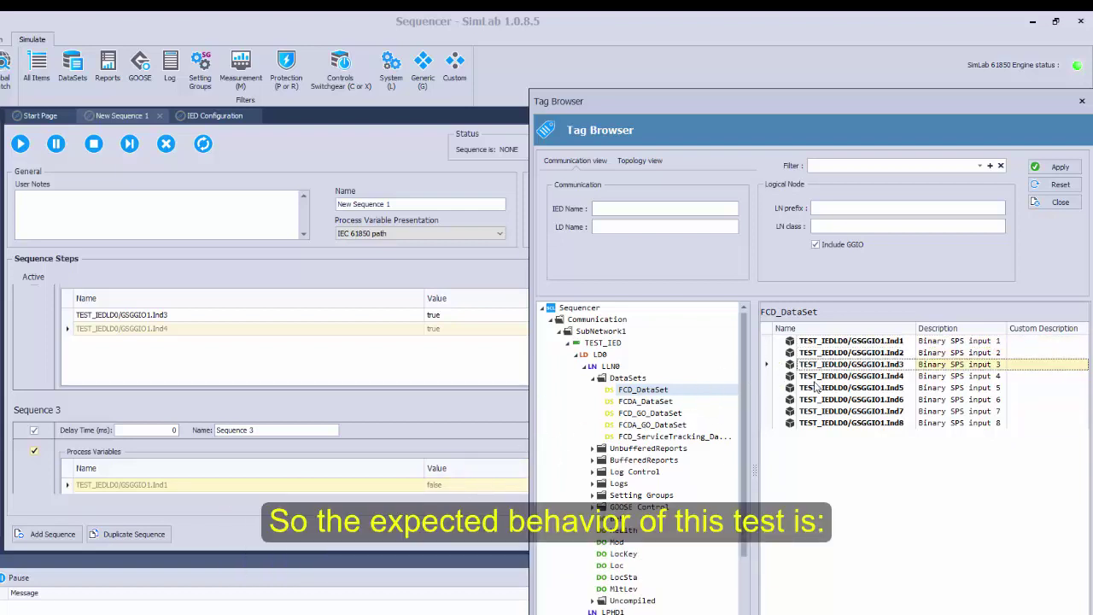
{"action": "left_click_drag", "start_coordinate": [811, 377], "coordinate": [445, 489]}
{"action": "left_click", "coordinate": [1059, 202]}
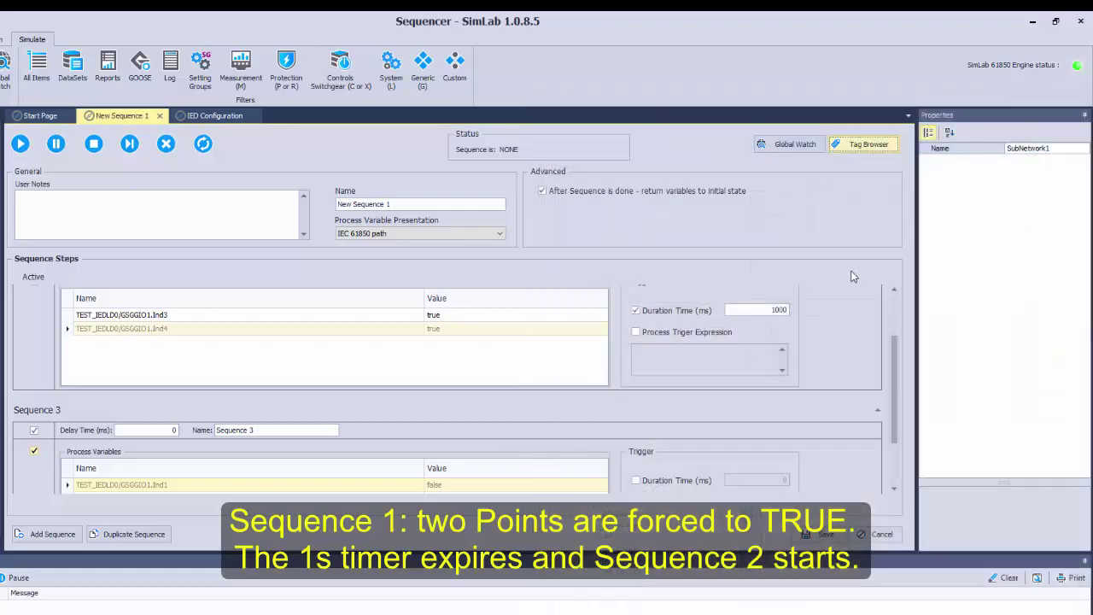
Collapse Sequence 2 and set Sequence 3's delay time to 100 ms.
{"action": "scroll", "coordinate": [891, 316], "scroll_direction": "up", "scroll_amount": 2}
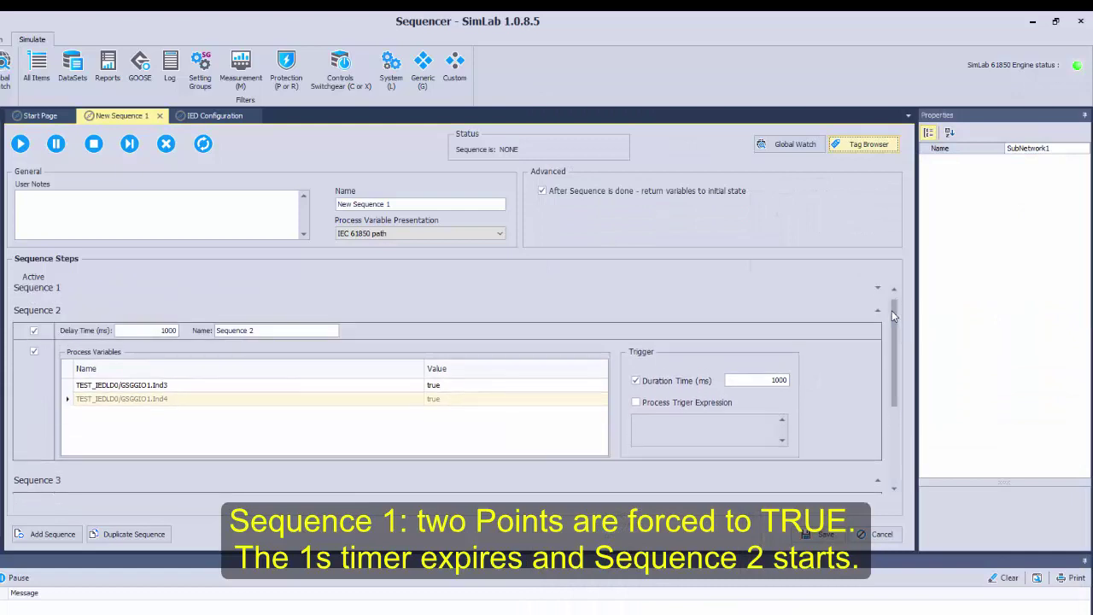
{"action": "left_click", "coordinate": [877, 310]}
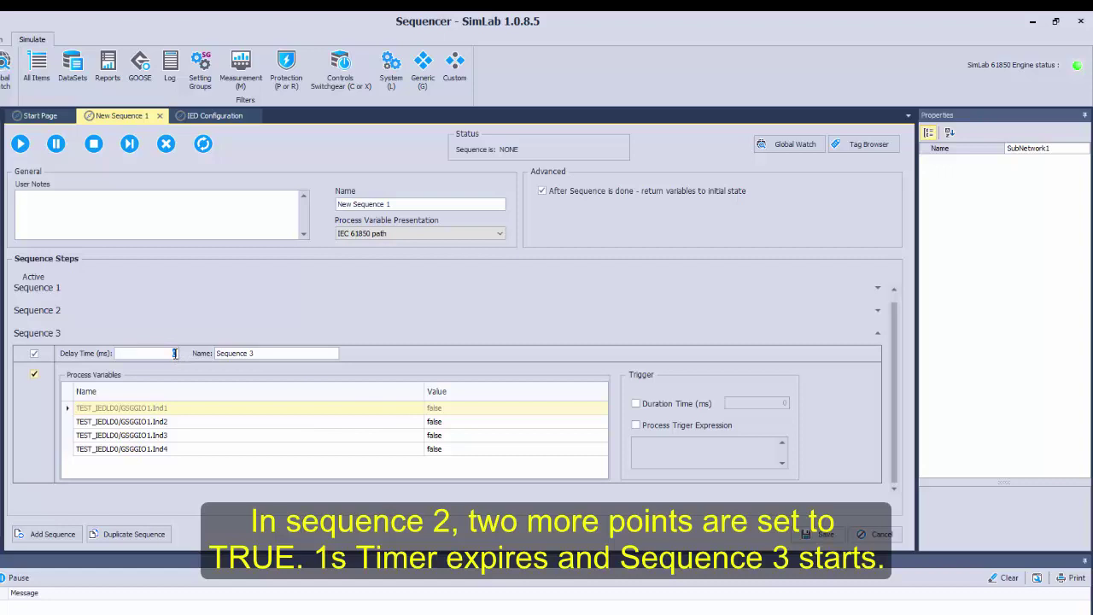
{"action": "type", "text": "00"}
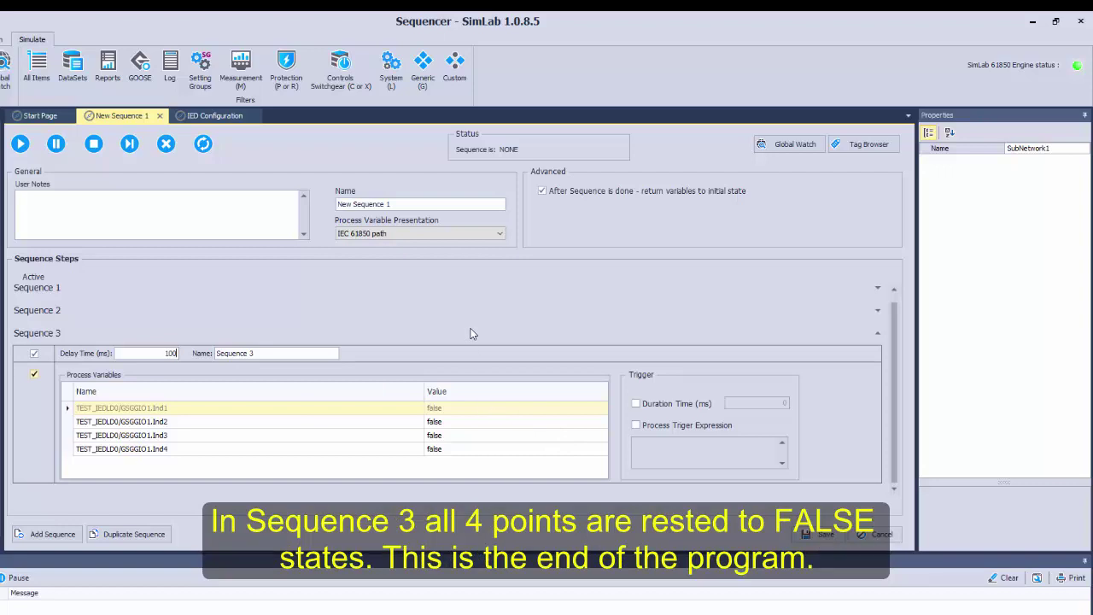
Disable returning variables to their initial state after the sequence is done, and save the sequence.
{"action": "left_click", "coordinate": [542, 191]}
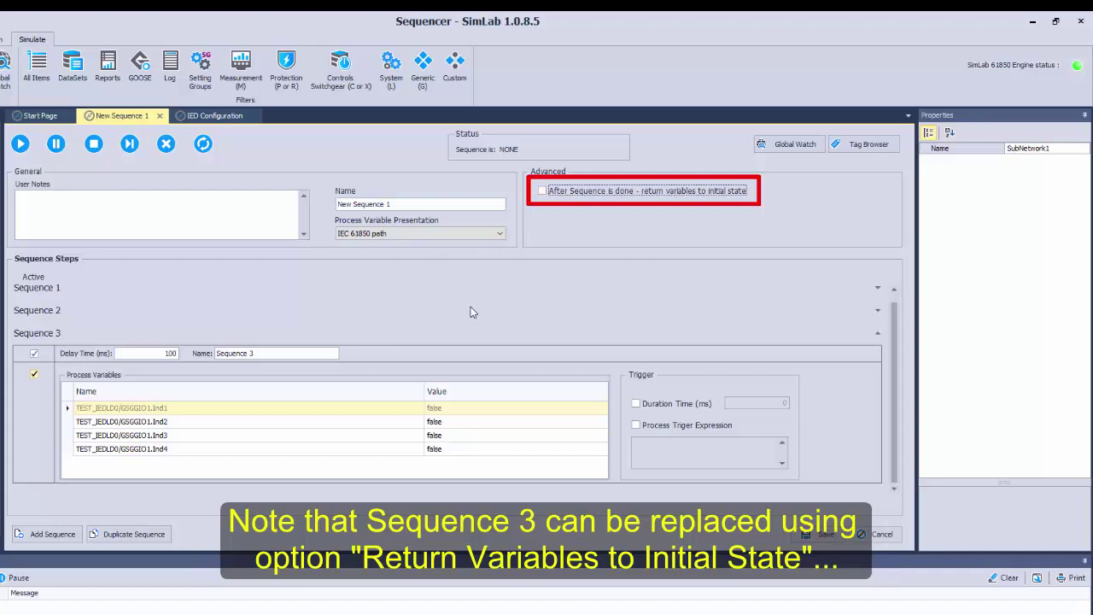
{"action": "left_click", "coordinate": [824, 535]}
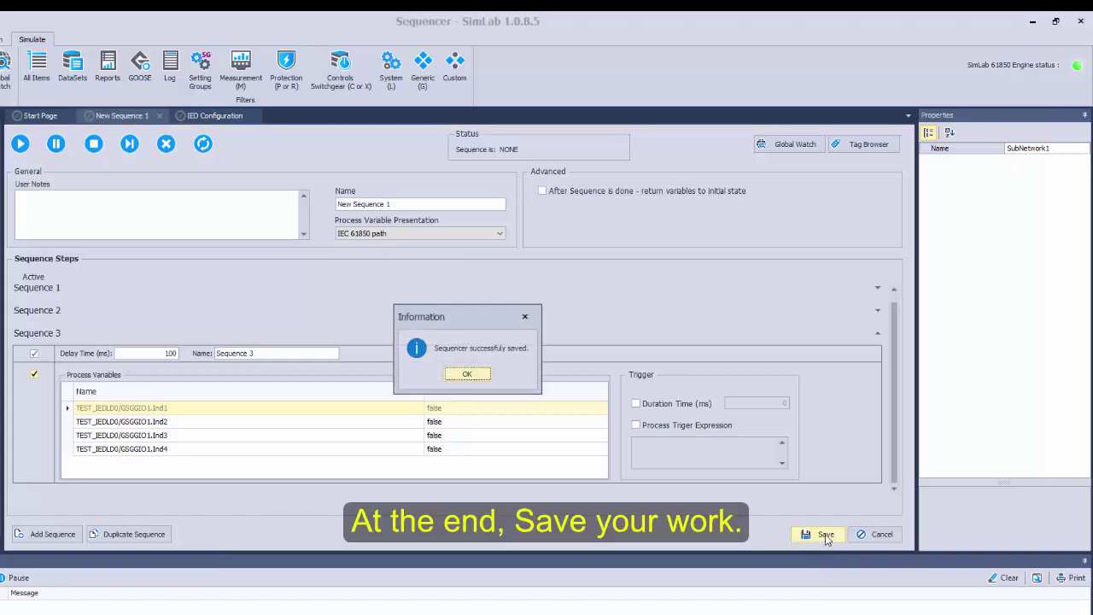
{"action": "left_click", "coordinate": [467, 374]}
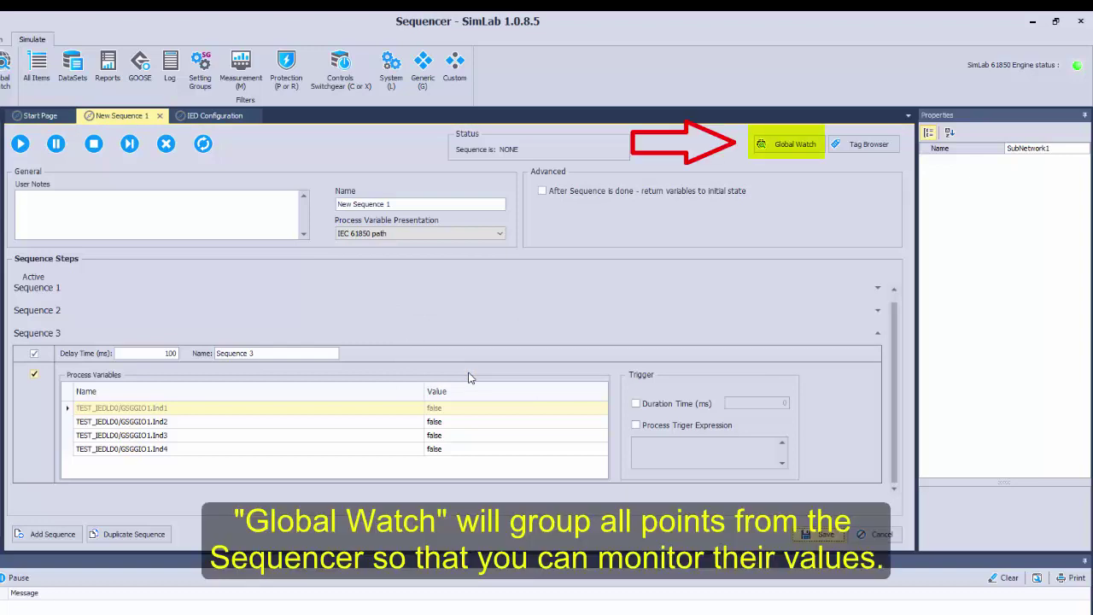
Dock Global Watch beneath New Sequence 1 and run the sequence with the watch in its event list view.
{"action": "left_click", "coordinate": [787, 143]}
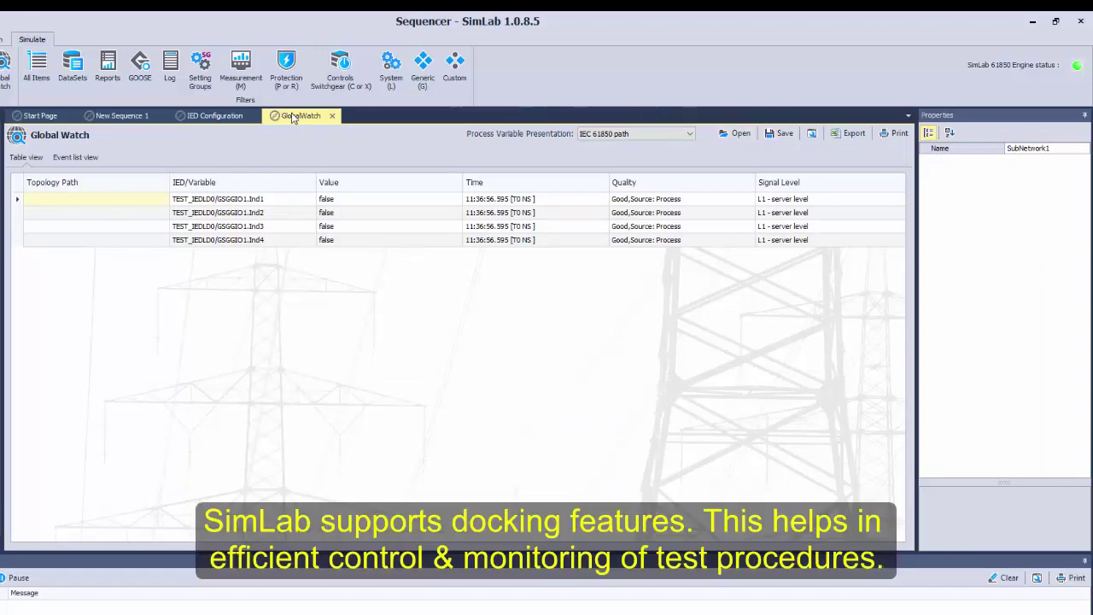
{"action": "left_click_drag", "start_coordinate": [292, 117], "coordinate": [458, 355]}
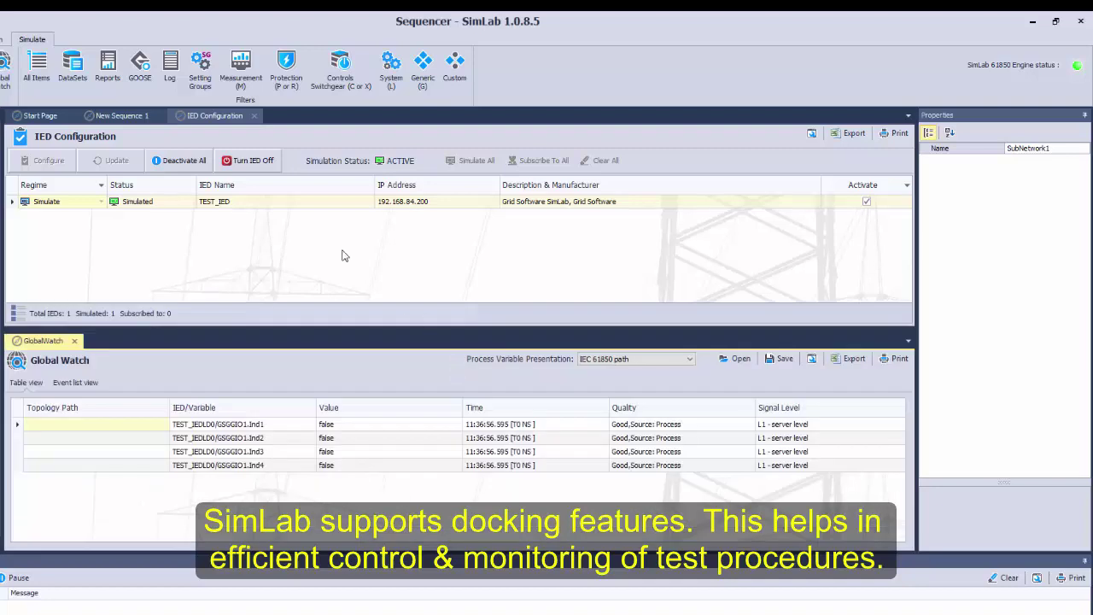
{"action": "left_click", "coordinate": [128, 116]}
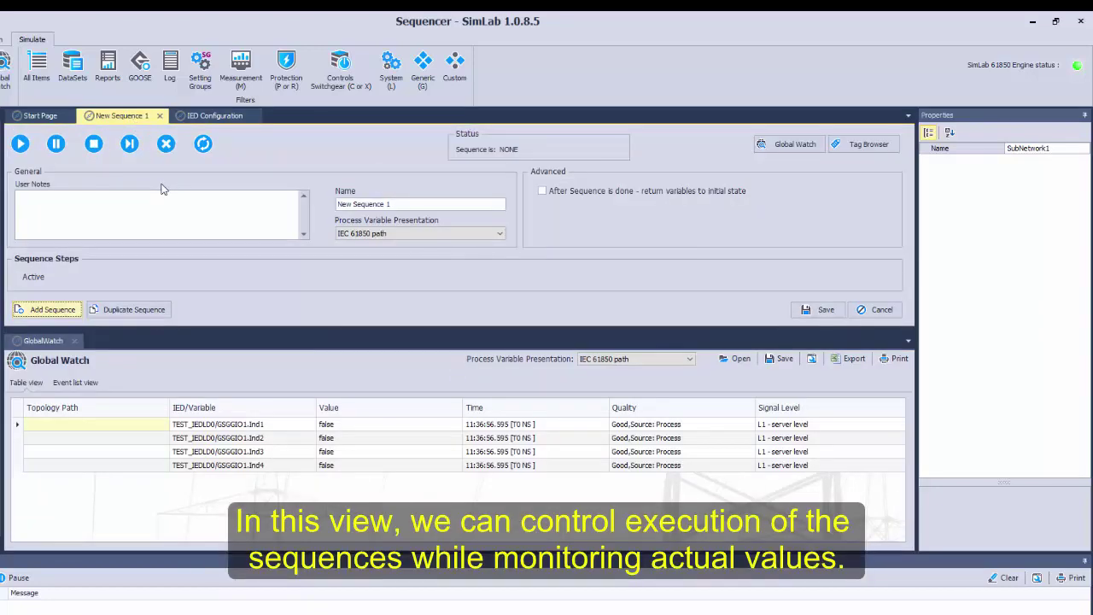
{"action": "left_click", "coordinate": [85, 382]}
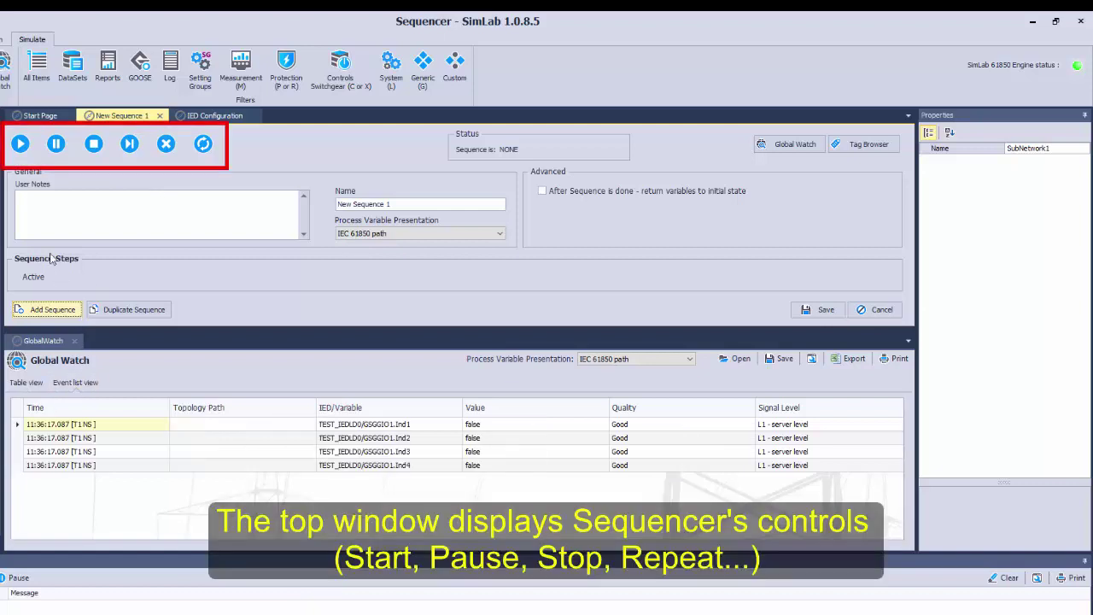
{"action": "left_click", "coordinate": [21, 145]}
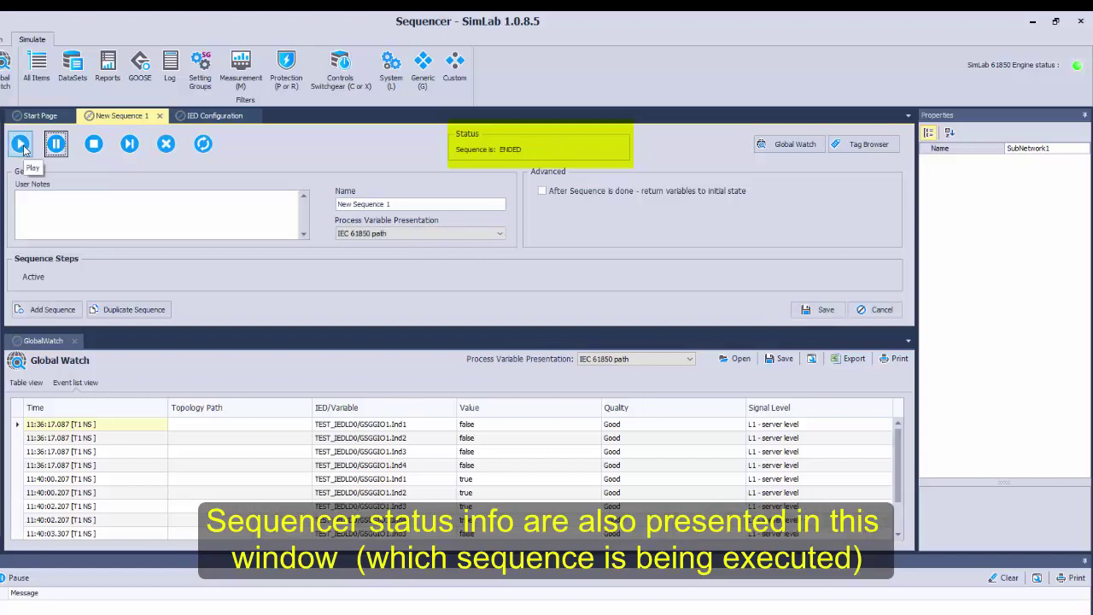
Delete all entries from Global Watch's event list, and run the sequence in repeat mode until stopping it.
{"action": "left_click", "coordinate": [202, 147]}
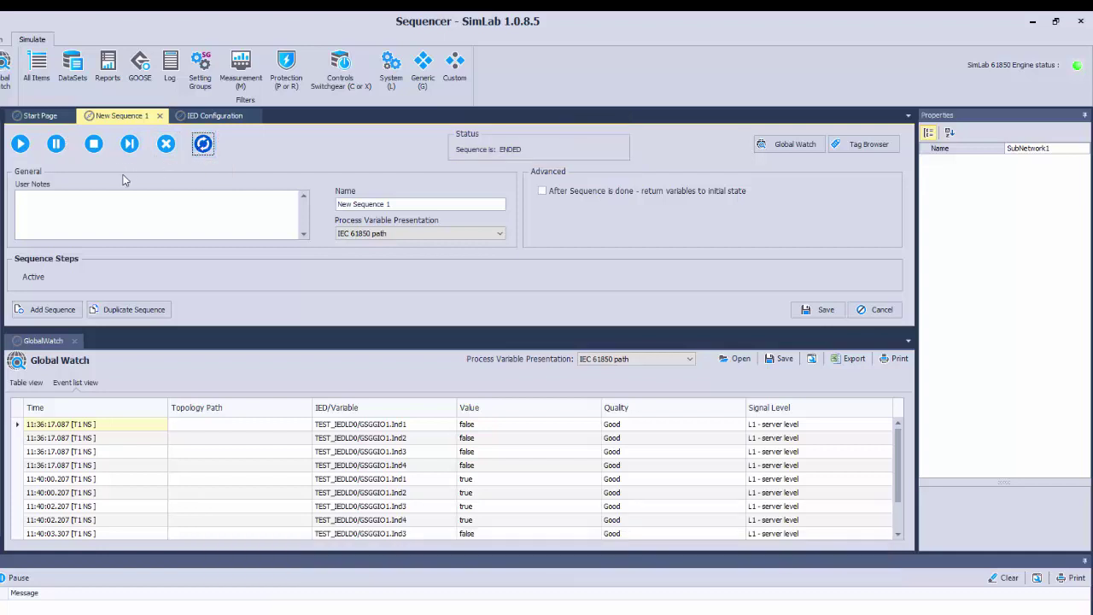
{"action": "right_click", "coordinate": [367, 442]}
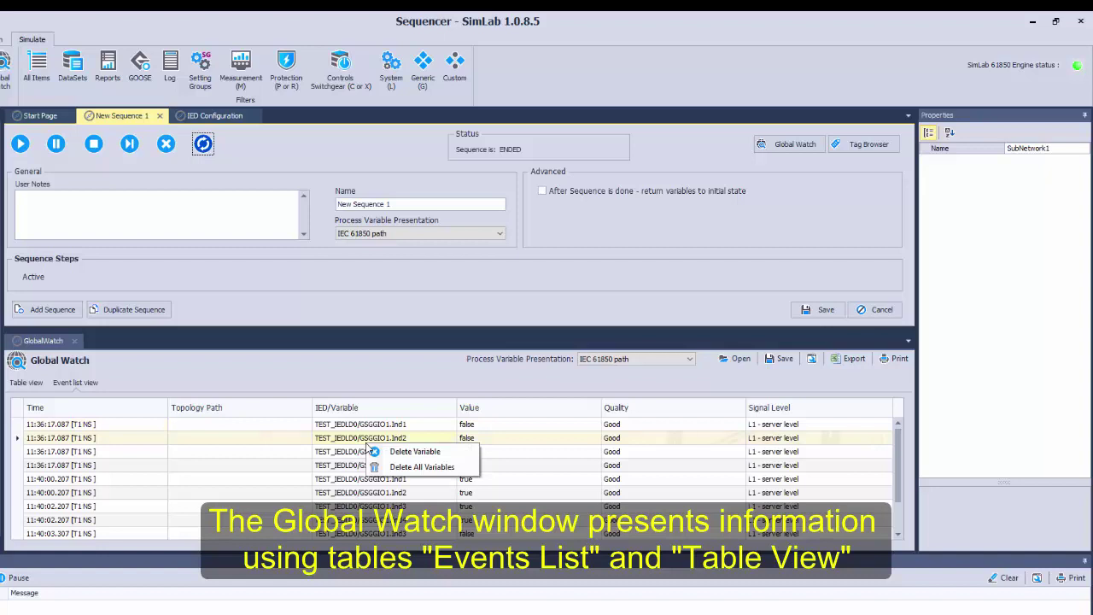
{"action": "left_click", "coordinate": [388, 466]}
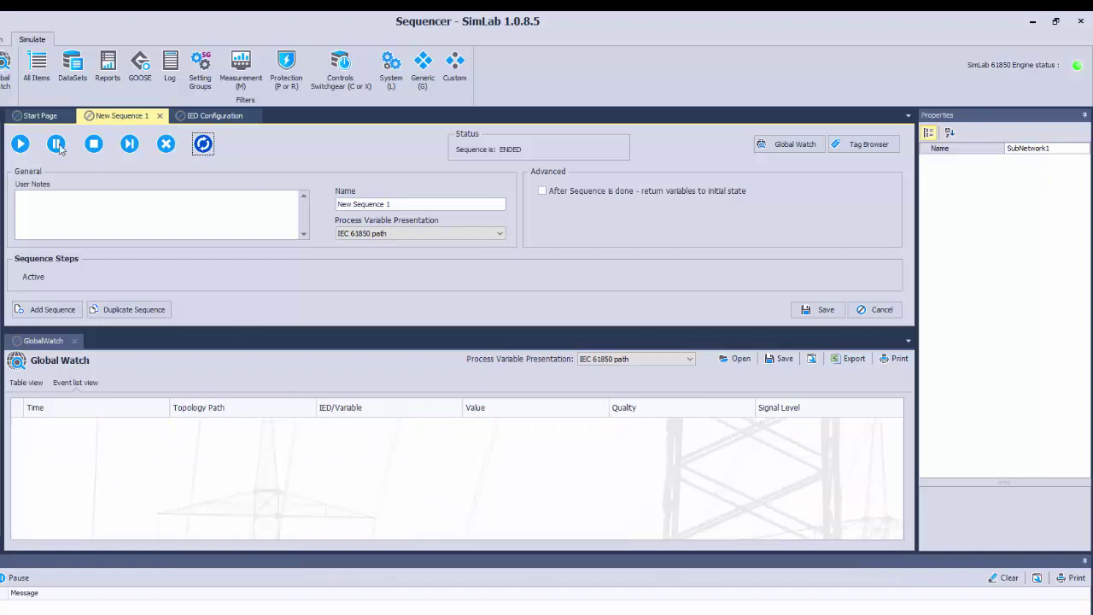
{"action": "left_click", "coordinate": [20, 144]}
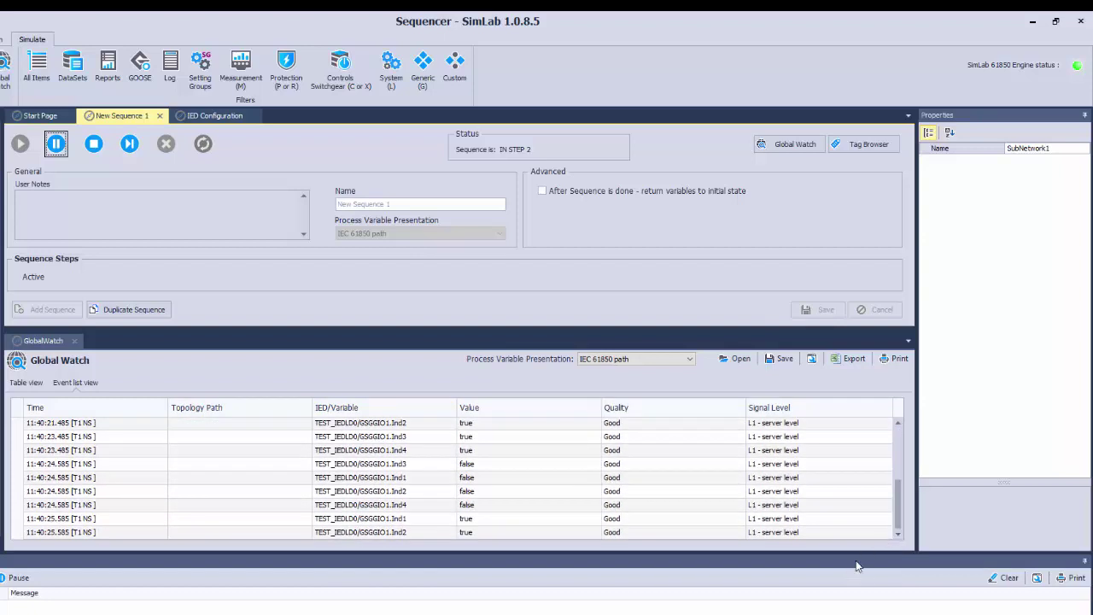
{"action": "left_click", "coordinate": [94, 143]}
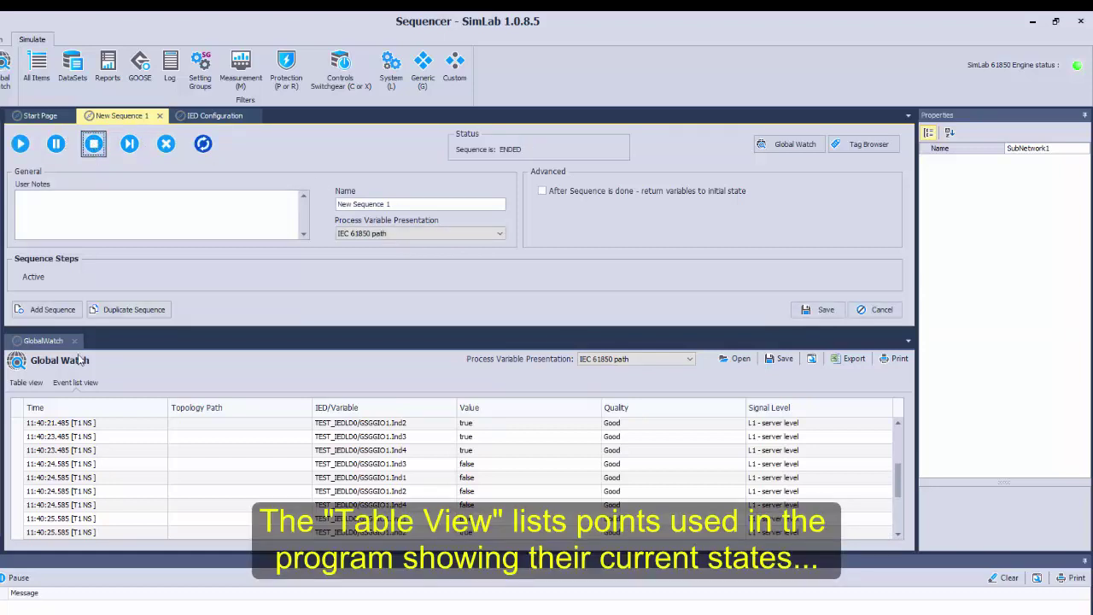
Switch Global Watch to its table view and start the sequence again after toggling its repeat mode.
{"action": "left_click", "coordinate": [37, 384]}
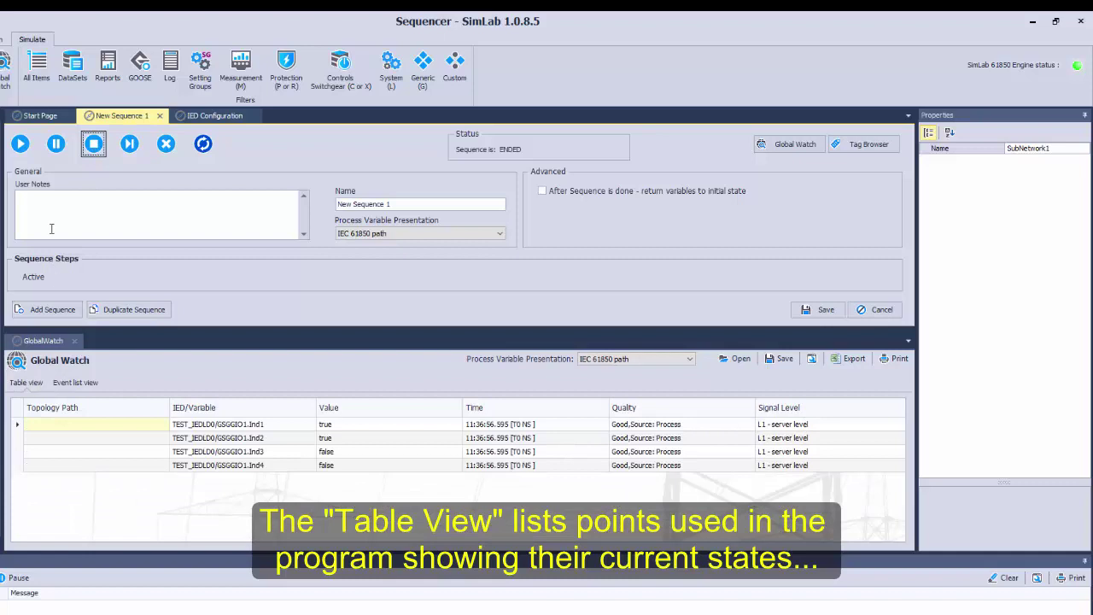
{"action": "left_click", "coordinate": [199, 147]}
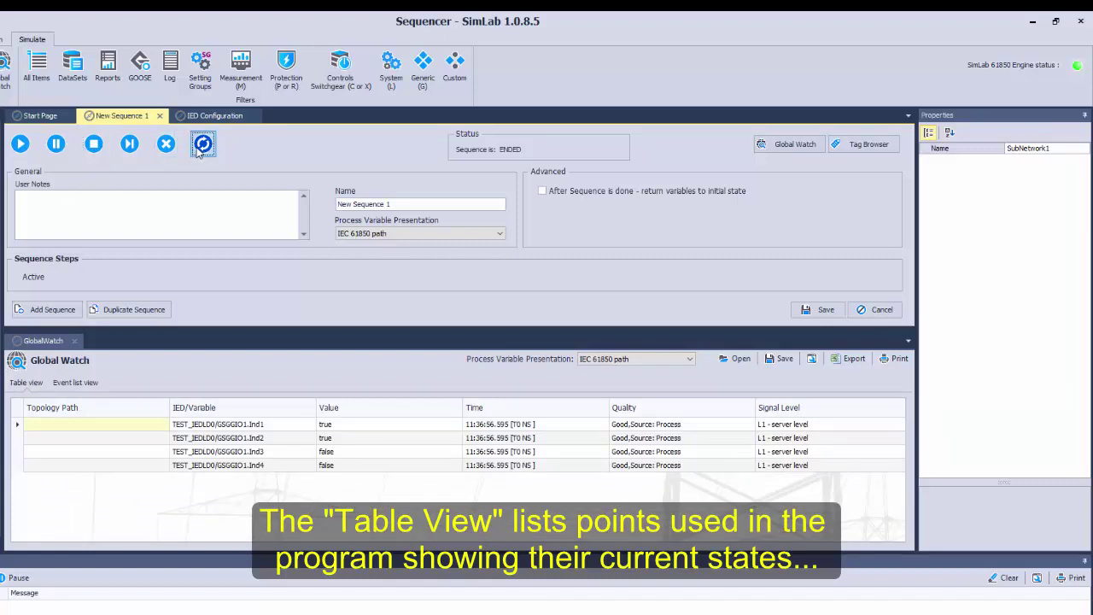
{"action": "left_click", "coordinate": [24, 145]}
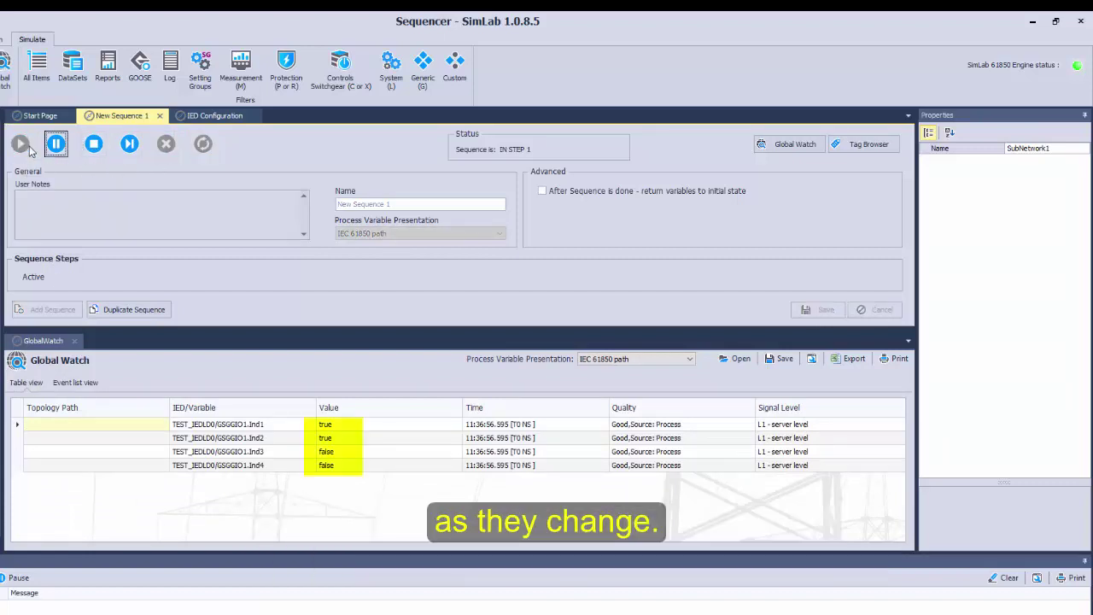